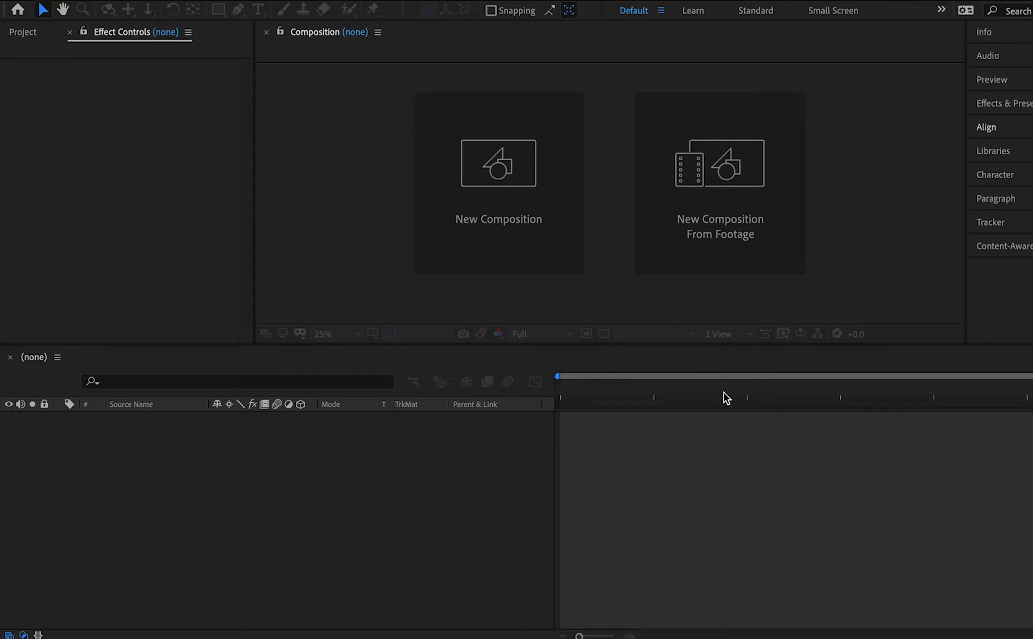
Start a new composition from the empty viewer: HDTV 1080 25, 1920×1080, white background
{"action": "left_click", "coordinate": [892, 292]}
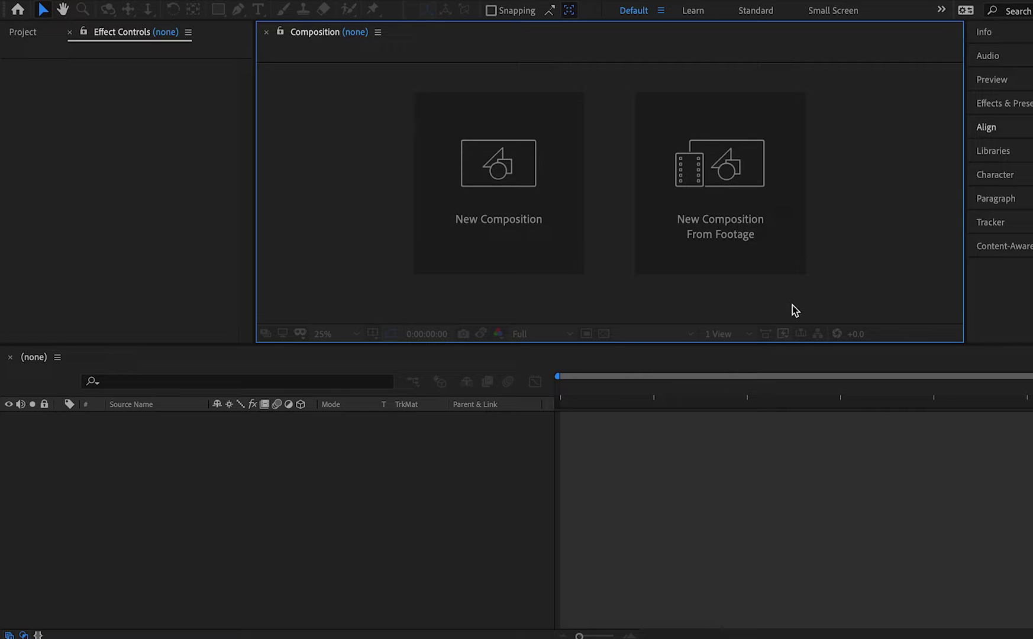
{"action": "left_click", "coordinate": [514, 210]}
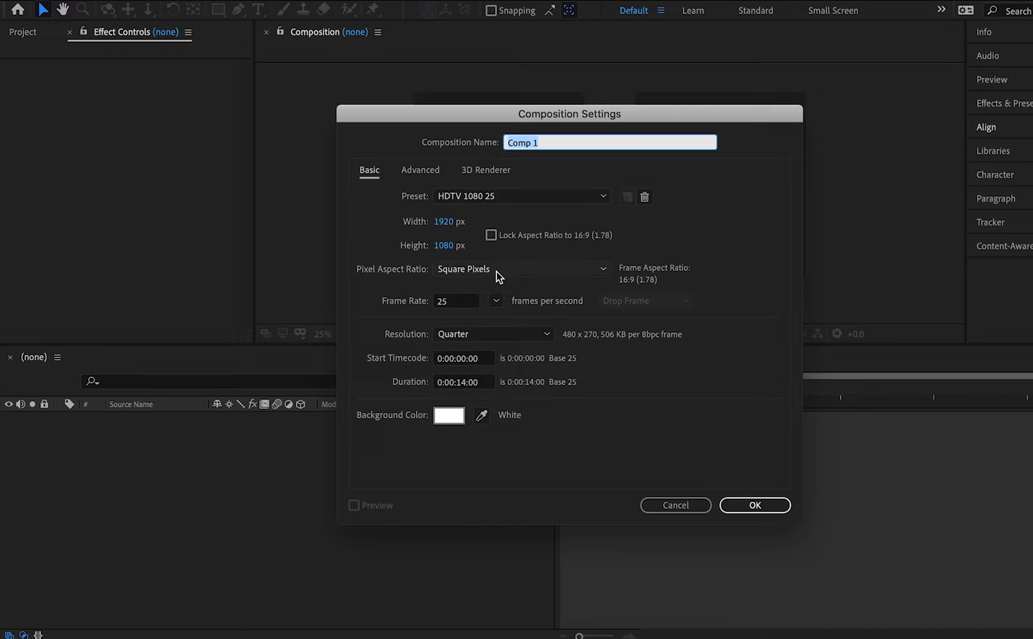
Keep Square Pixels, 25 fps and Quarter resolution, and create the 14-second Comp 1
{"action": "left_click", "coordinate": [496, 271]}
{"action": "left_click", "coordinate": [496, 270]}
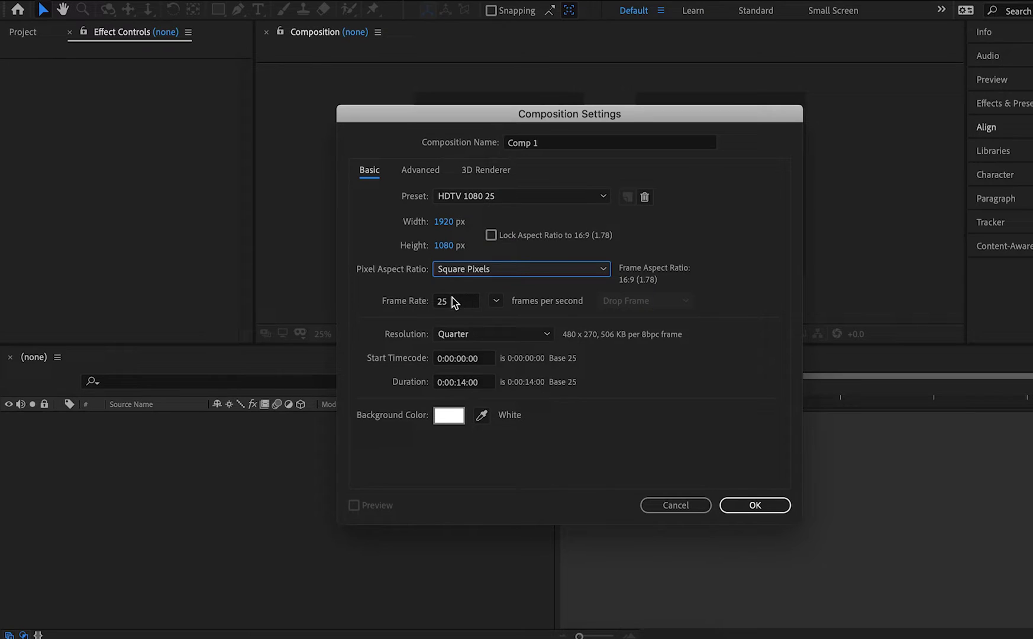
{"action": "left_click", "coordinate": [444, 303]}
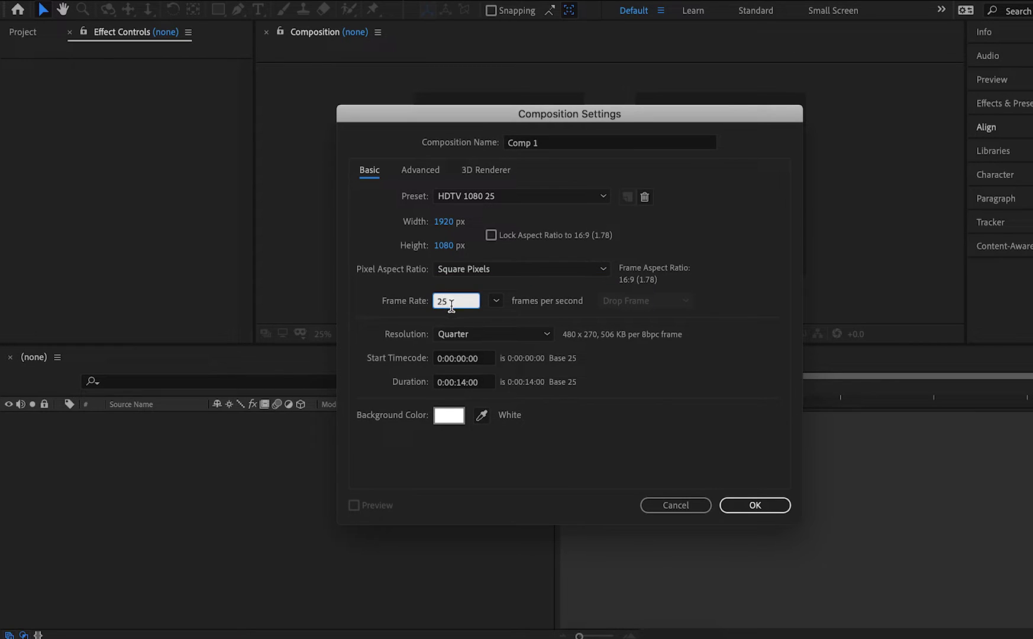
{"action": "left_click", "coordinate": [577, 321]}
{"action": "left_click", "coordinate": [540, 339]}
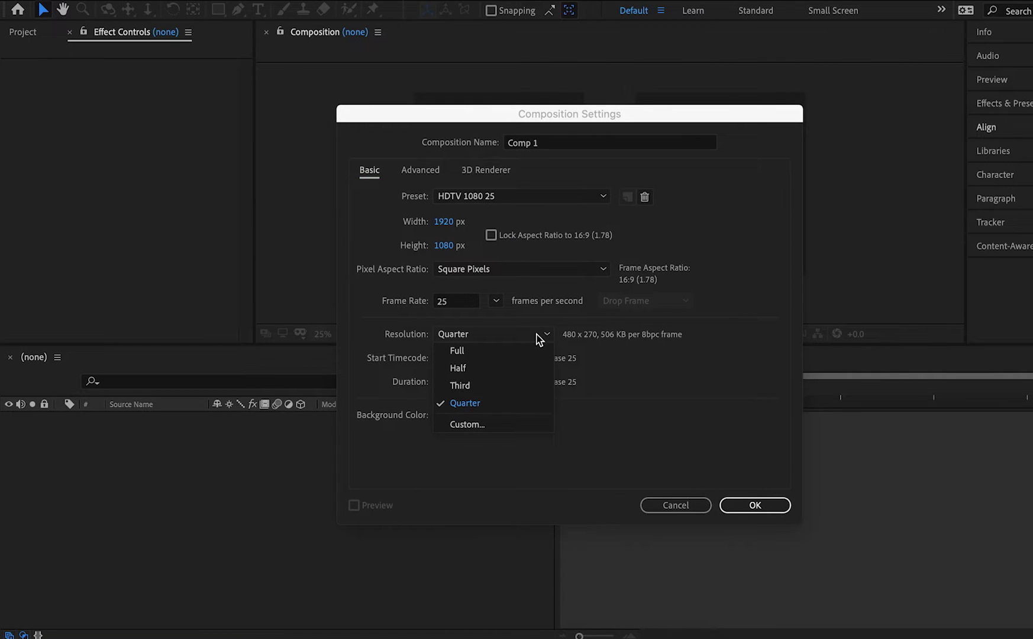
{"action": "left_click", "coordinate": [540, 339]}
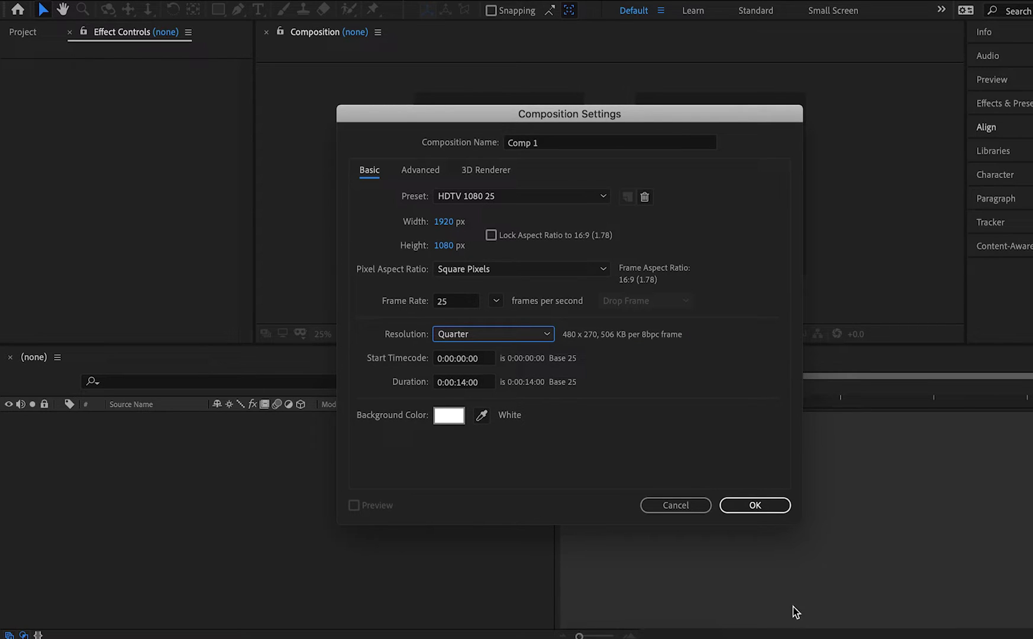
{"action": "left_click", "coordinate": [755, 505]}
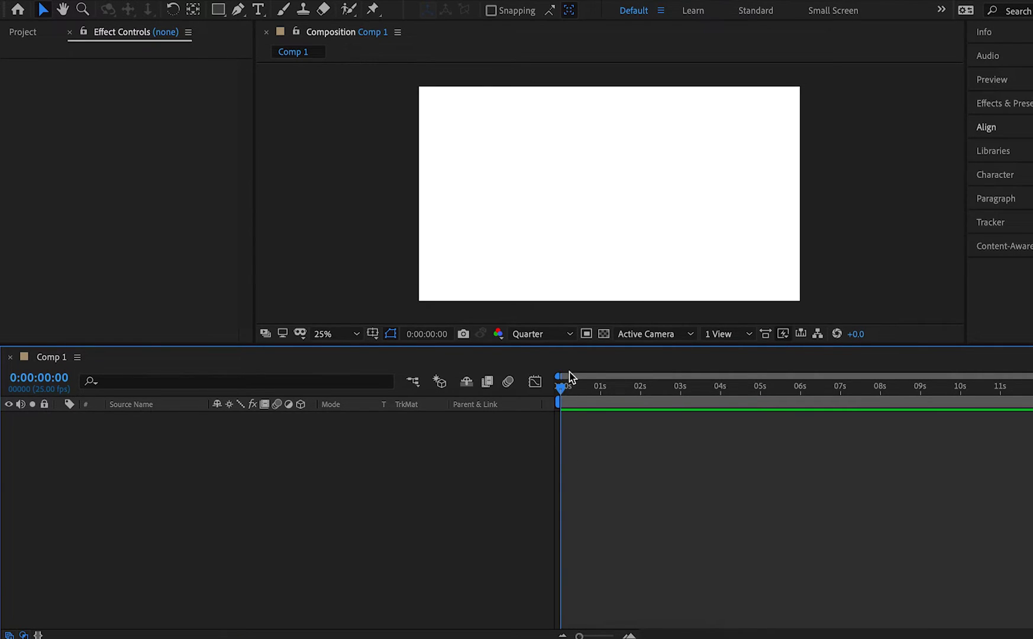
Nudge the time indicator forward and discard an accidentally started empty text layer
{"action": "mouse_move", "coordinate": [560, 388]}
{"action": "left_mouse_down"}
{"action": "mouse_move", "coordinate": [680, 376]}
{"action": "mouse_move", "coordinate": [537, 397]}
{"action": "mouse_move", "coordinate": [685, 384]}
{"action": "mouse_move", "coordinate": [567, 378]}
{"action": "left_mouse_up"}
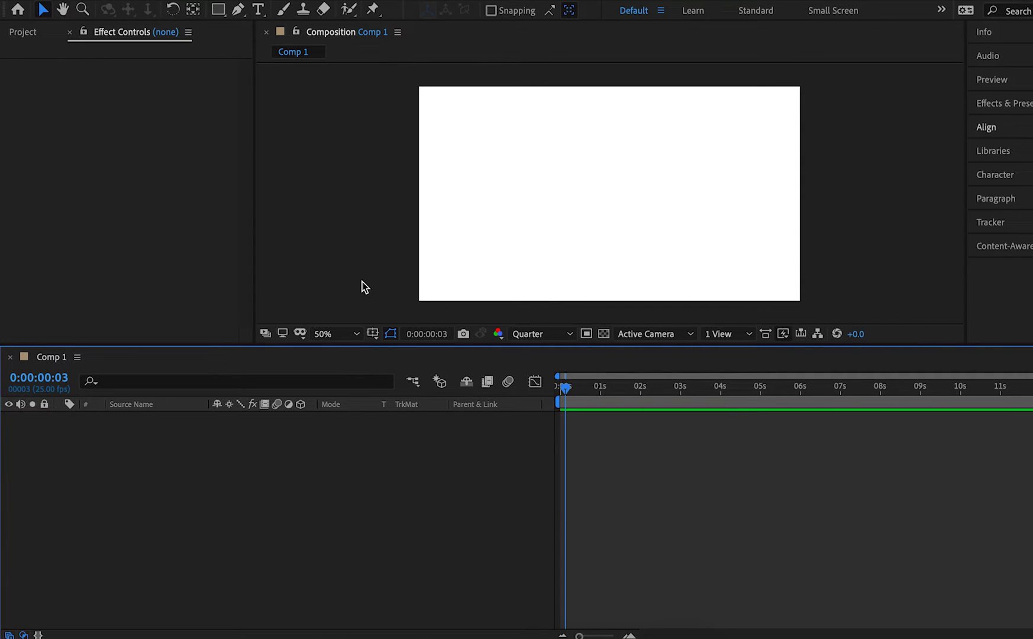
{"action": "left_click", "coordinate": [258, 9]}
{"action": "left_click", "coordinate": [550, 189]}
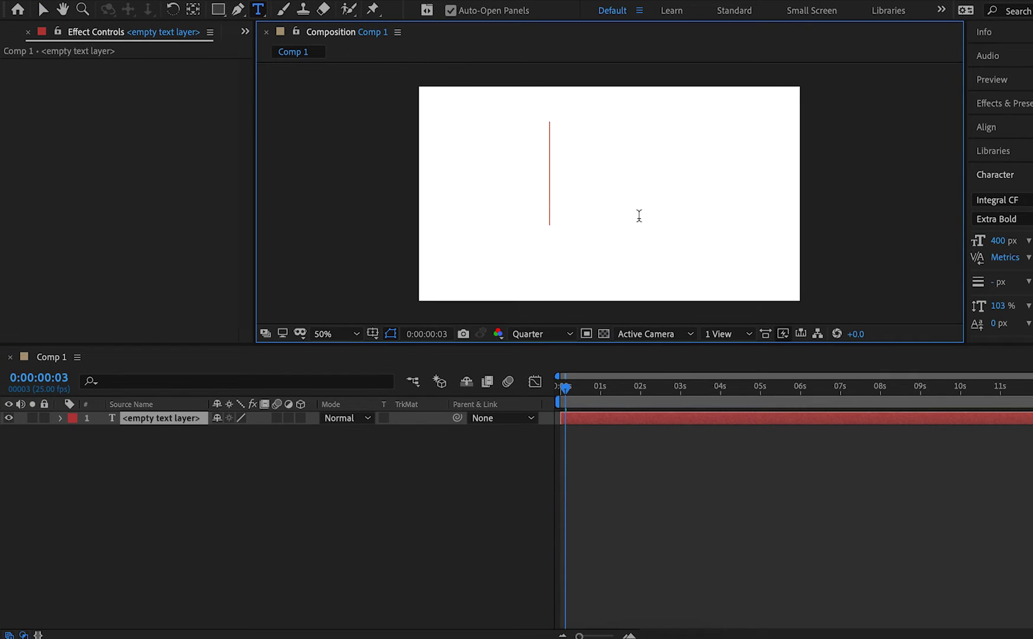
{"action": "left_click", "coordinate": [46, 10]}
{"action": "left_click", "coordinate": [286, 157]}
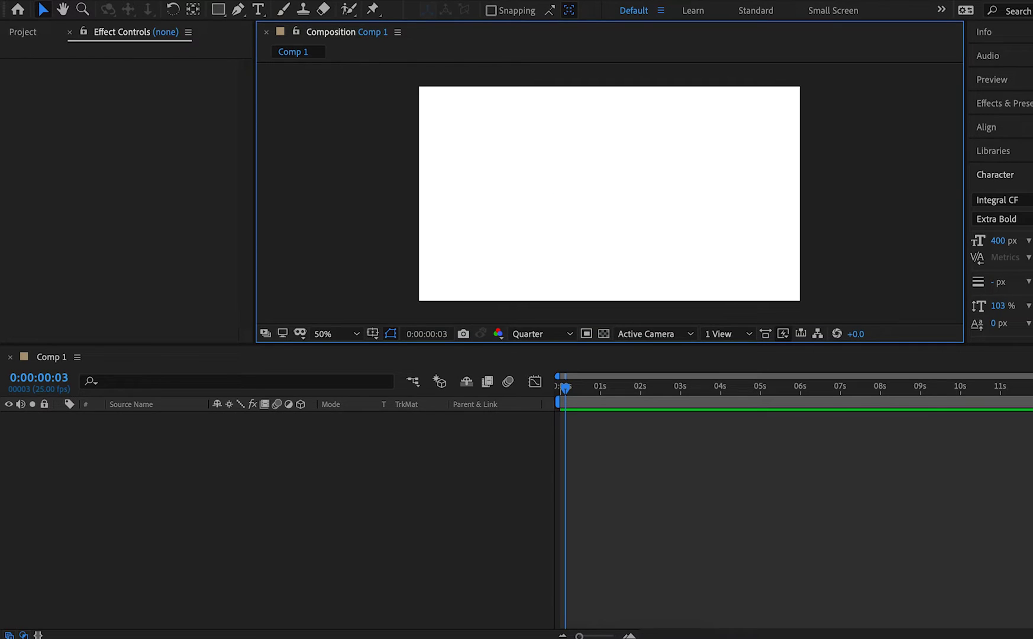
Add a new text layer reading 'Sports' and bring up its Character fill colour
{"action": "left_click", "coordinate": [284, 1]}
{"action": "mouse_move", "coordinate": [292, 1]}
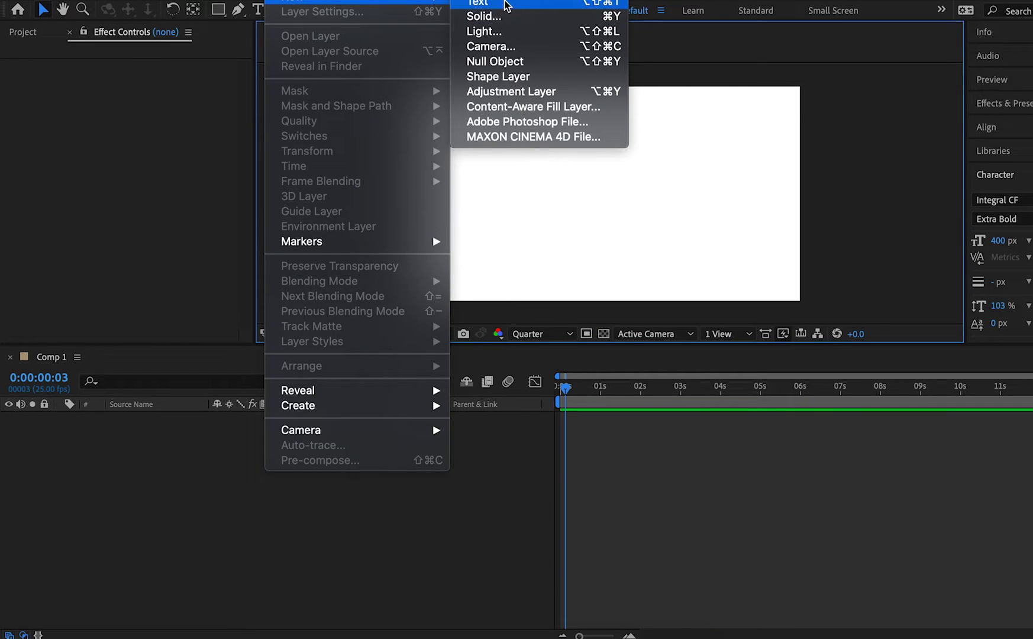
{"action": "left_click", "coordinate": [504, 3]}
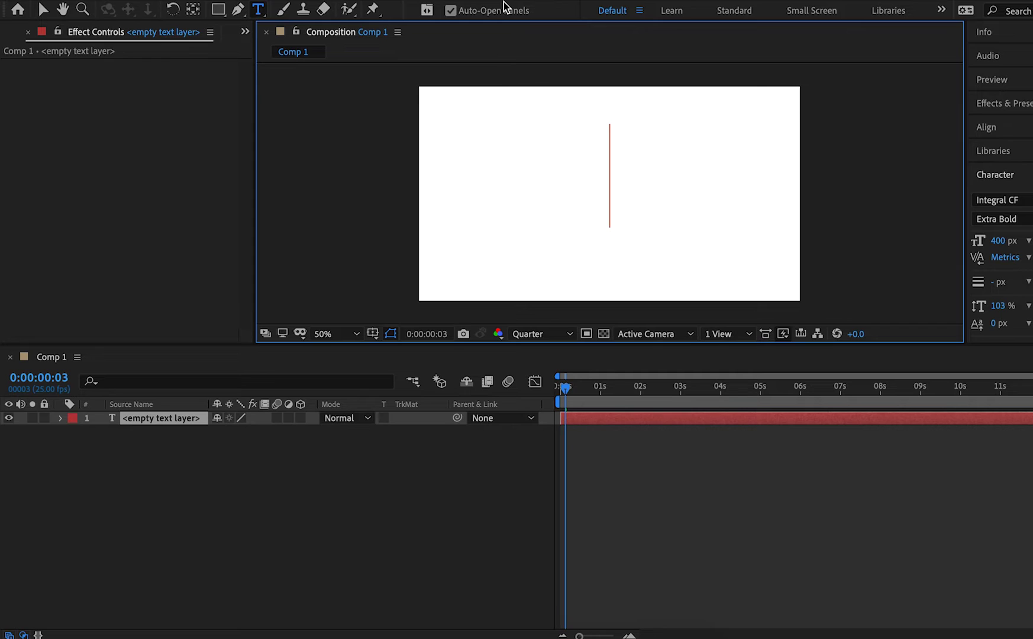
{"action": "type", "text": "Sports"}
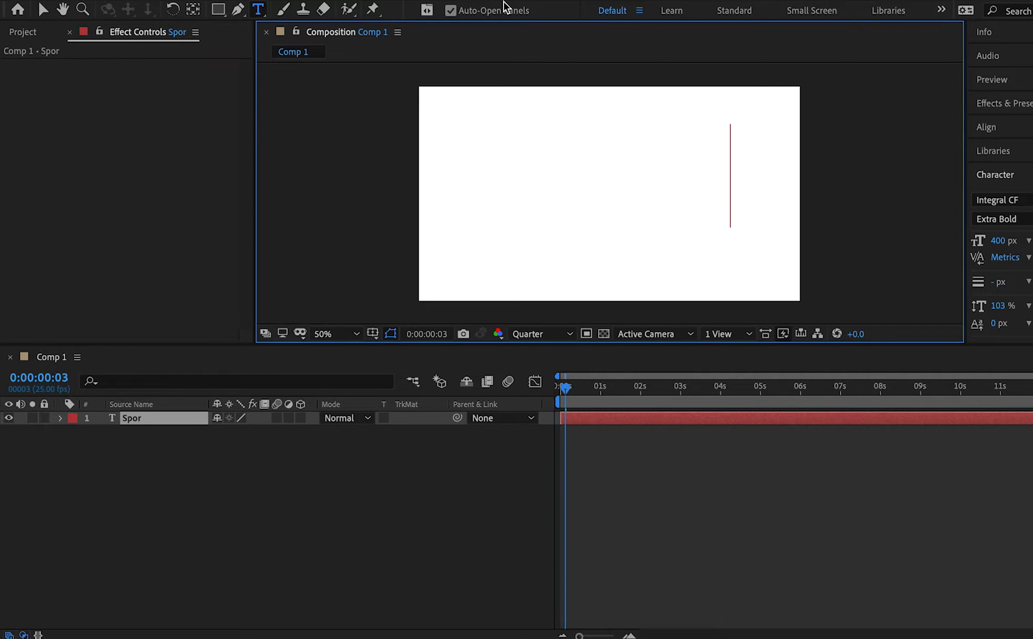
{"action": "left_click", "coordinate": [42, 10]}
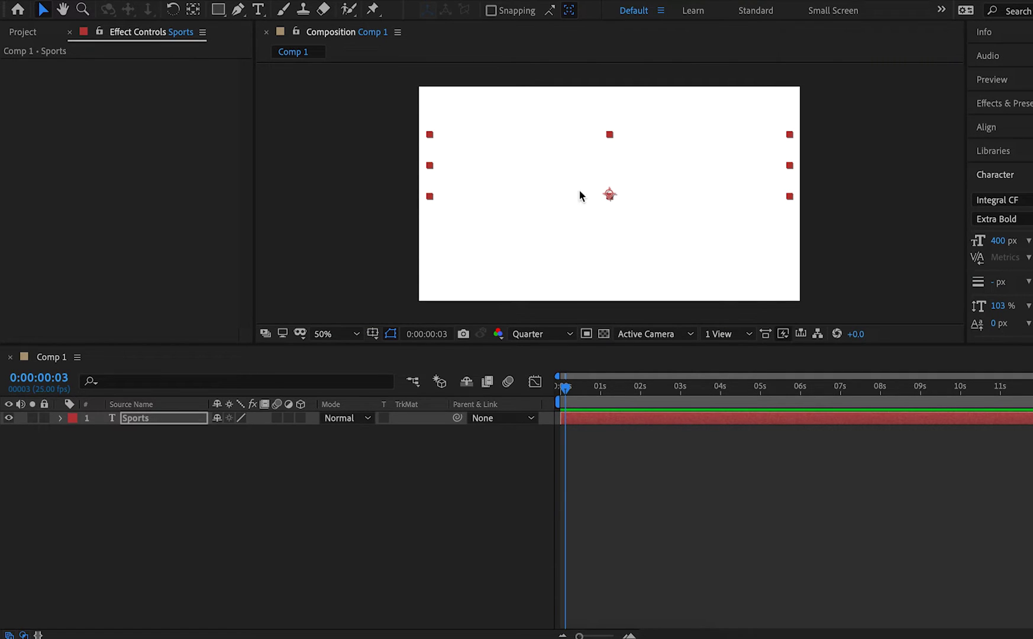
{"action": "left_click", "coordinate": [1023, 179]}
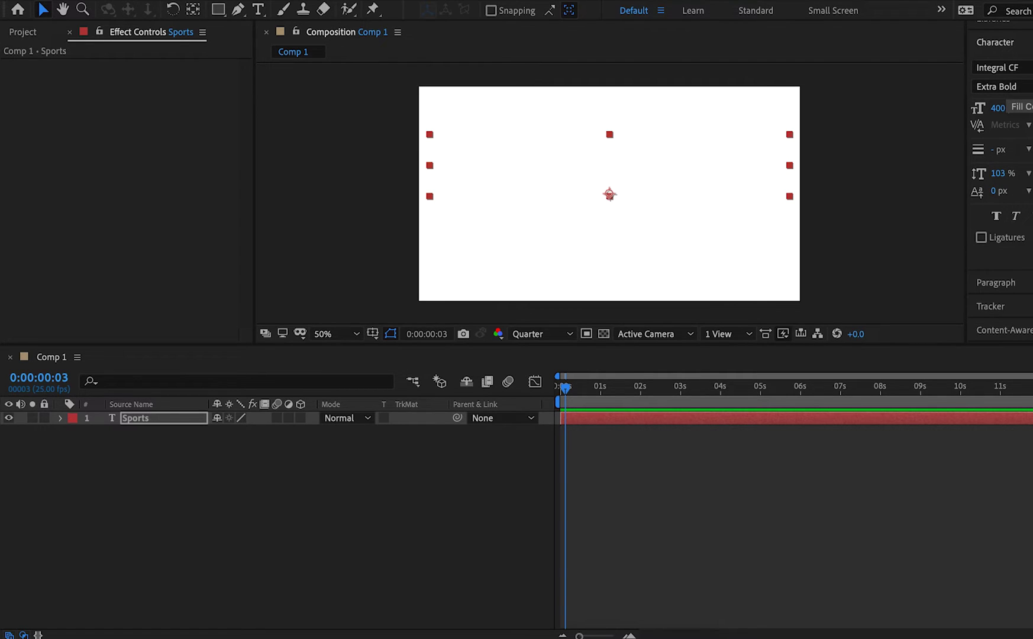
{"action": "left_click", "coordinate": [1029, 105]}
Make the Sports text black, Industry Bold, at 300 px
{"action": "left_click", "coordinate": [464, 367]}
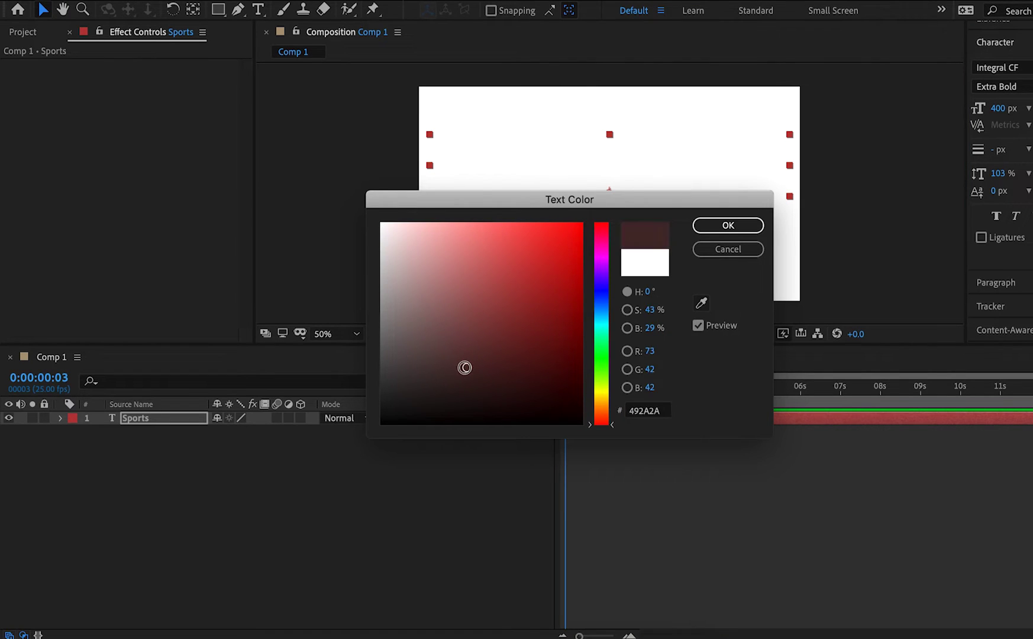
{"action": "left_click_drag", "start_coordinate": [464, 368], "coordinate": [362, 455]}
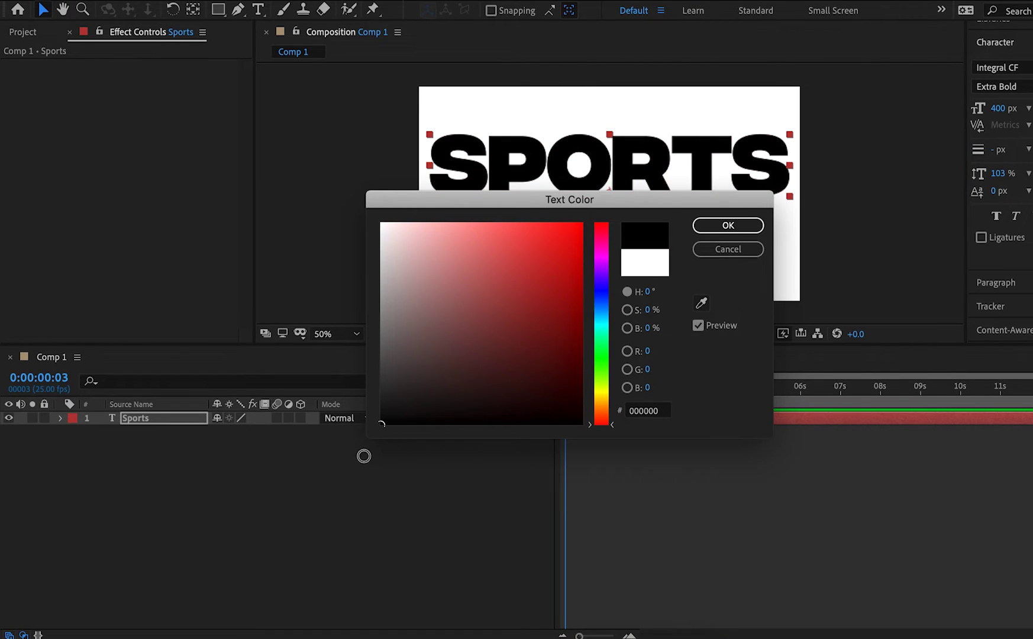
{"action": "left_click", "coordinate": [705, 225]}
{"action": "left_click", "coordinate": [1030, 68]}
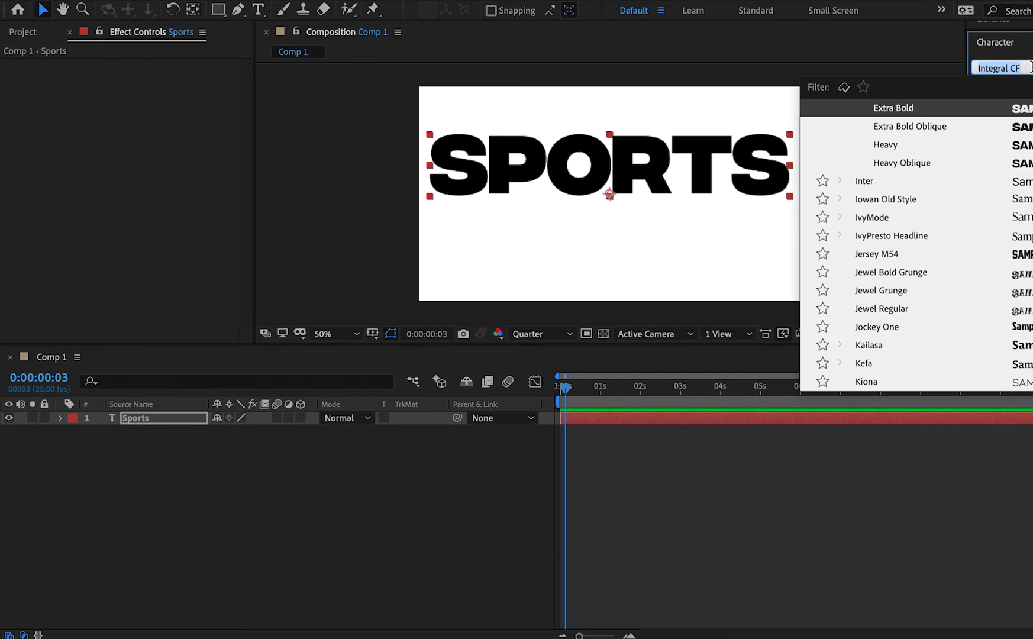
{"action": "type", "text": "industry"}
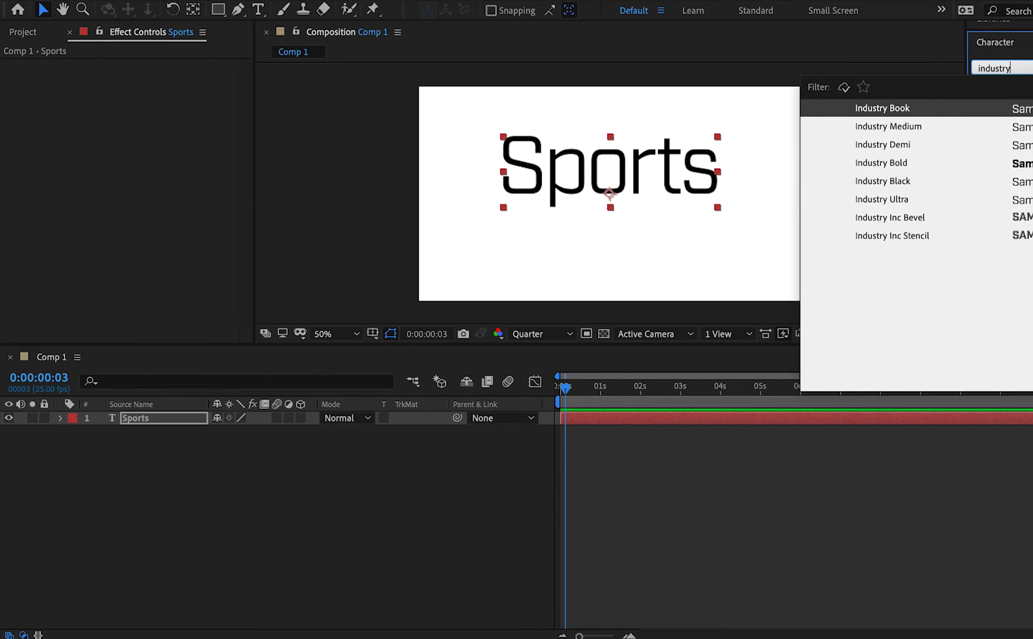
{"action": "left_click", "coordinate": [1016, 166]}
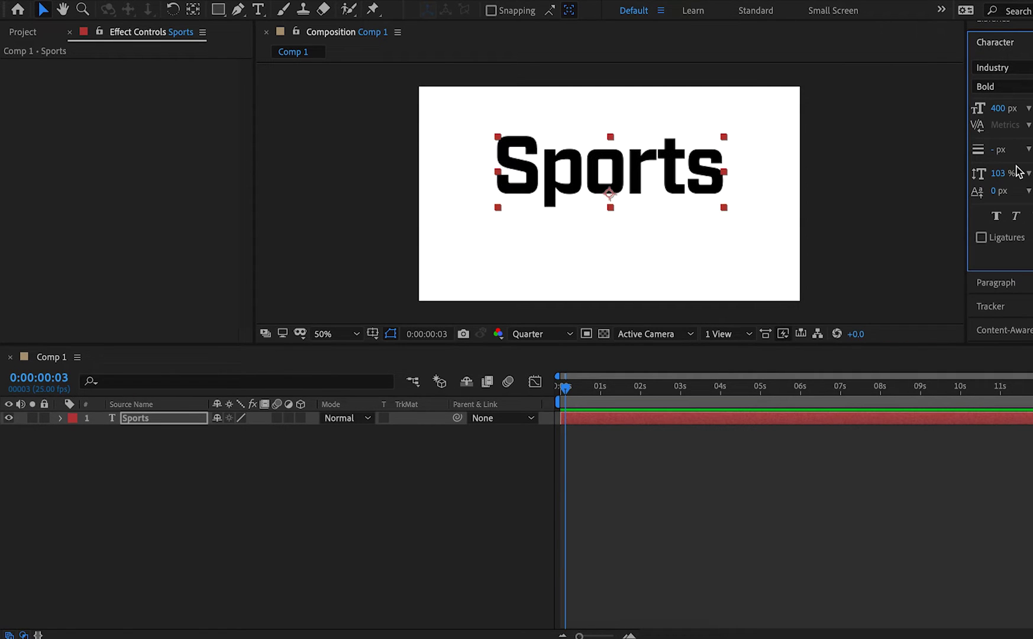
{"action": "left_click_drag", "start_coordinate": [999, 108], "coordinate": [946, 141]}
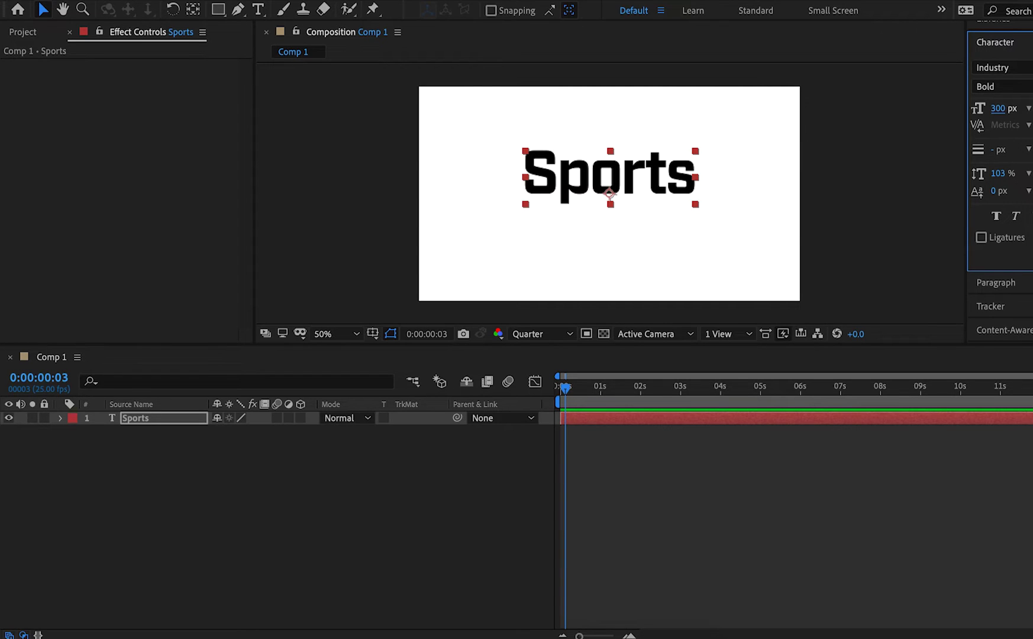
Drag the Sports text toward the upper left of the frame
{"action": "left_click_drag", "start_coordinate": [662, 198], "coordinate": [656, 227]}
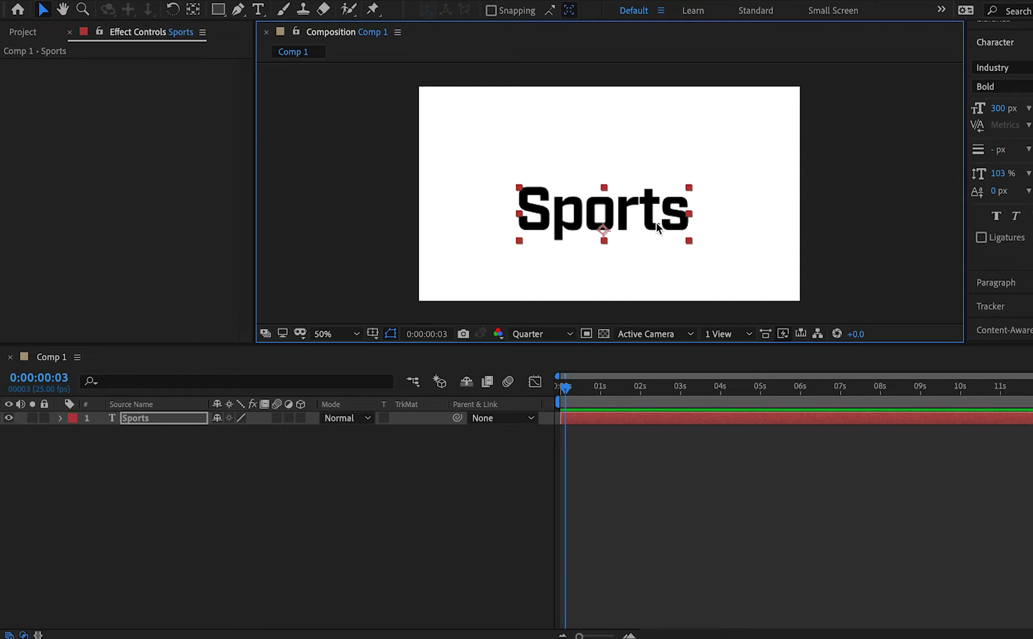
{"action": "left_click_drag", "start_coordinate": [657, 227], "coordinate": [574, 150]}
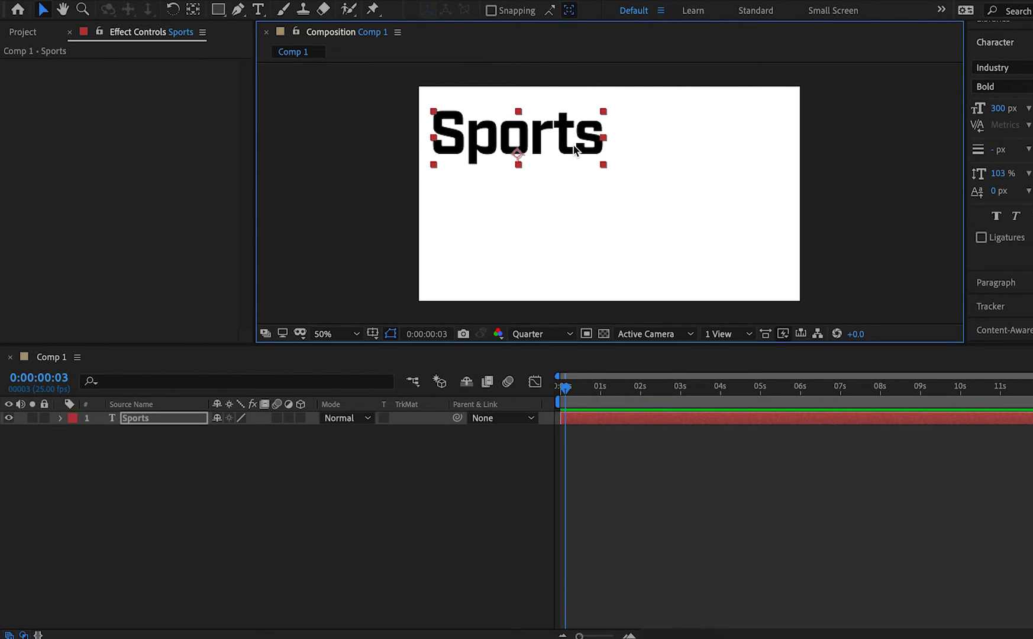
{"action": "left_click", "coordinate": [1009, 51]}
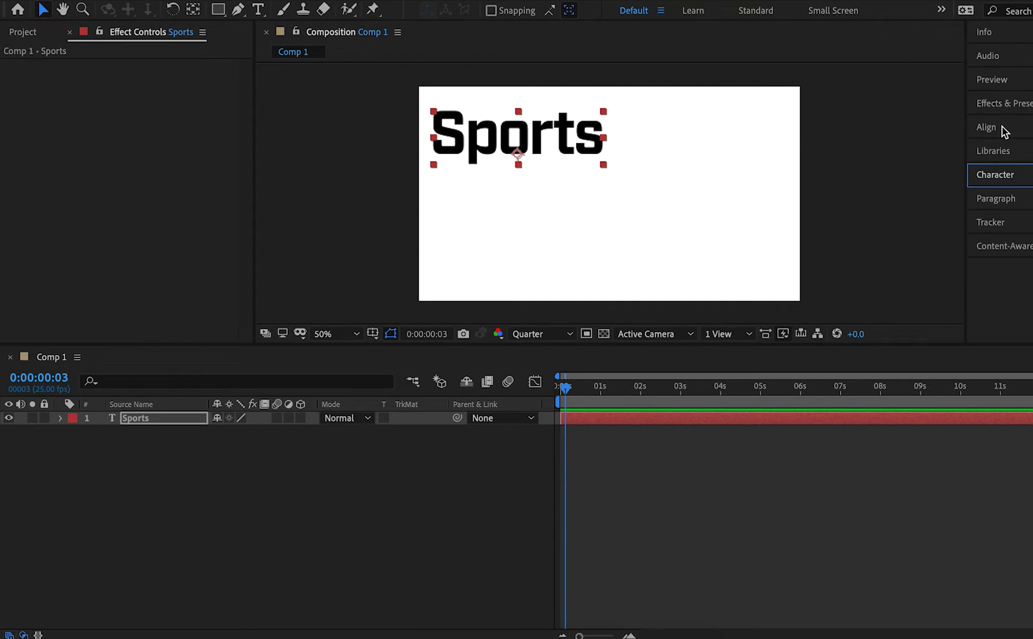
Centre the Sports text horizontally and vertically in the comp, then deselect it
{"action": "left_click", "coordinate": [1001, 131]}
{"action": "left_click", "coordinate": [1009, 168]}
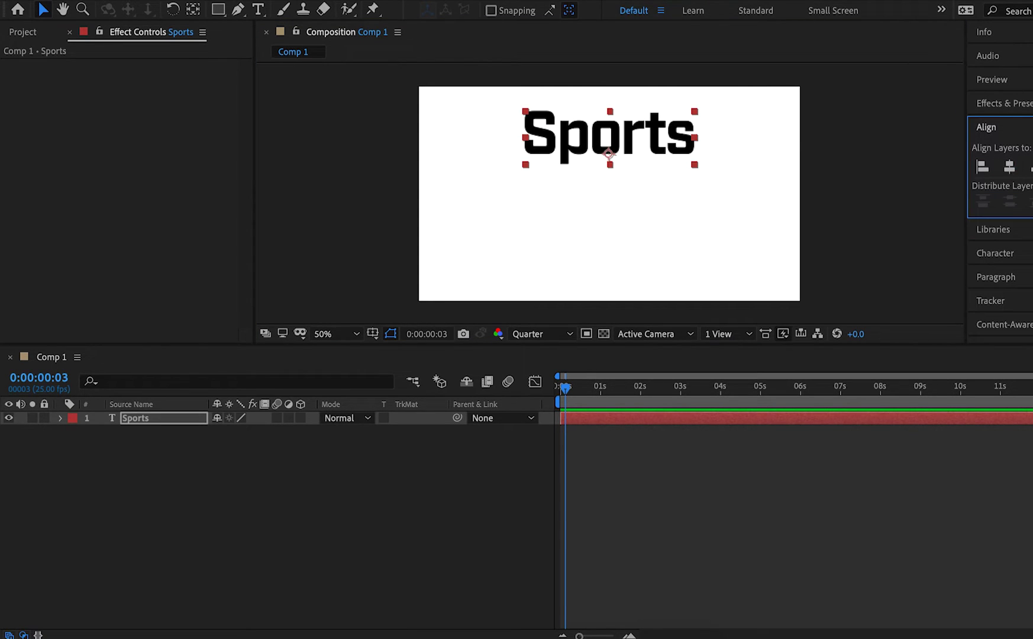
{"action": "left_click", "coordinate": [1032, 166]}
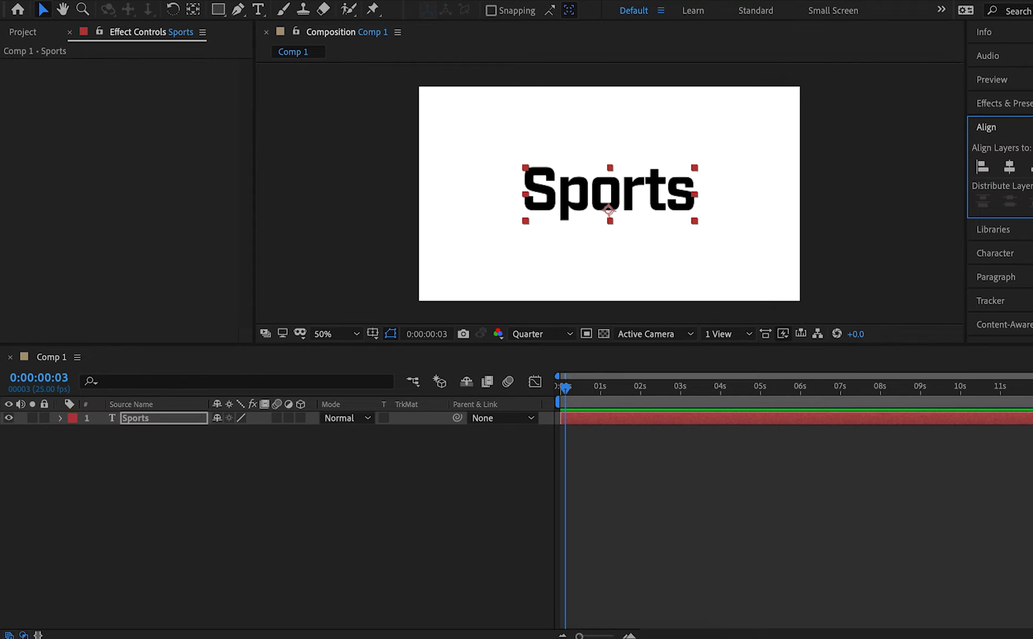
{"action": "left_click", "coordinate": [854, 211]}
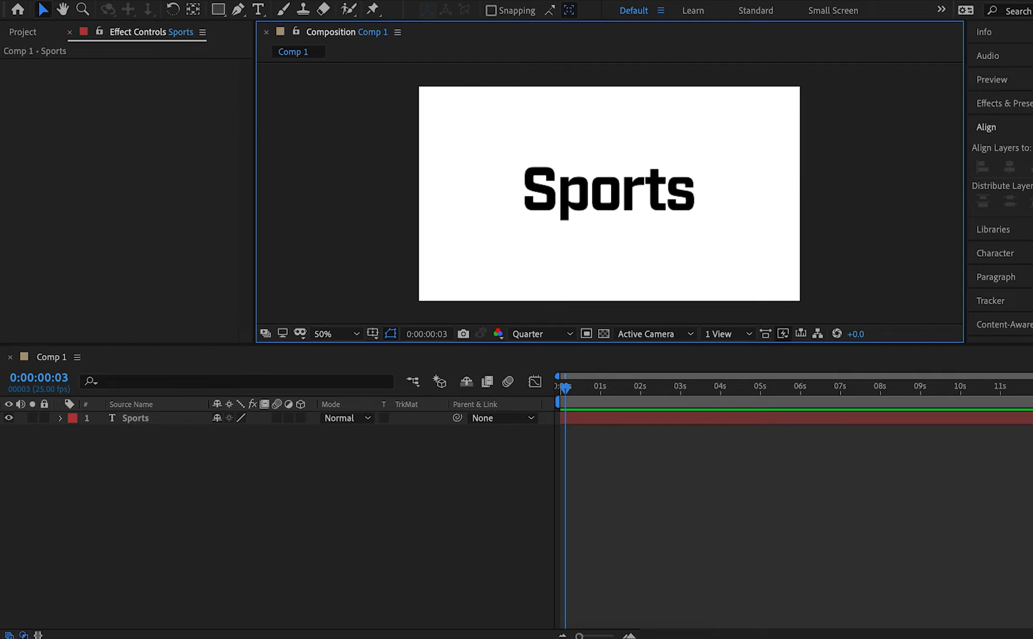
Add an empty shape layer above Sports and pick the Rectangle tool
{"action": "left_click", "coordinate": [286, 0]}
{"action": "mouse_move", "coordinate": [287, 2]}
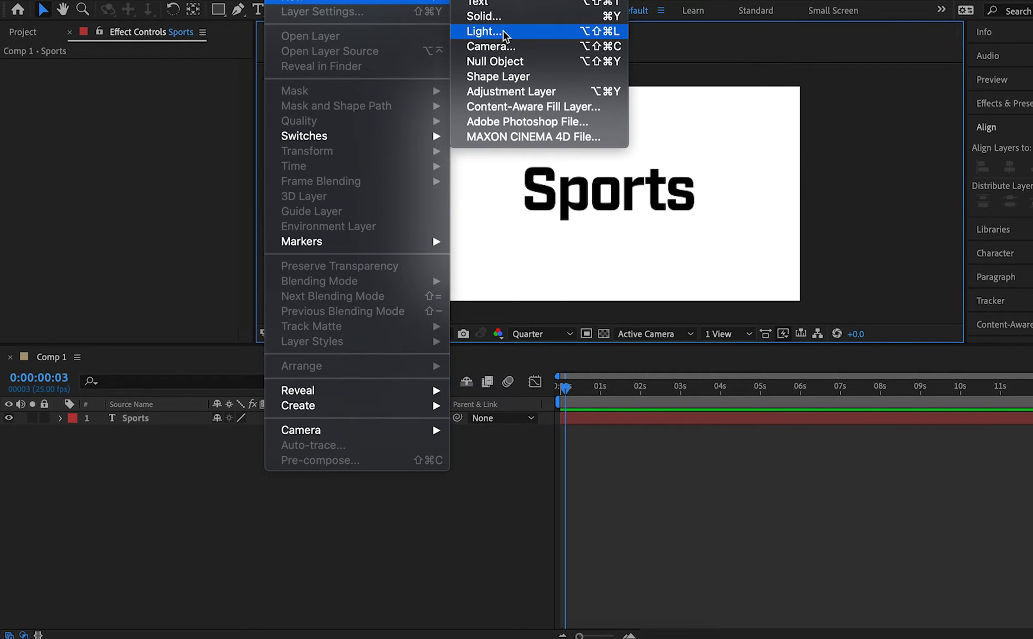
{"action": "left_click", "coordinate": [506, 78]}
{"action": "key", "text": "q"}
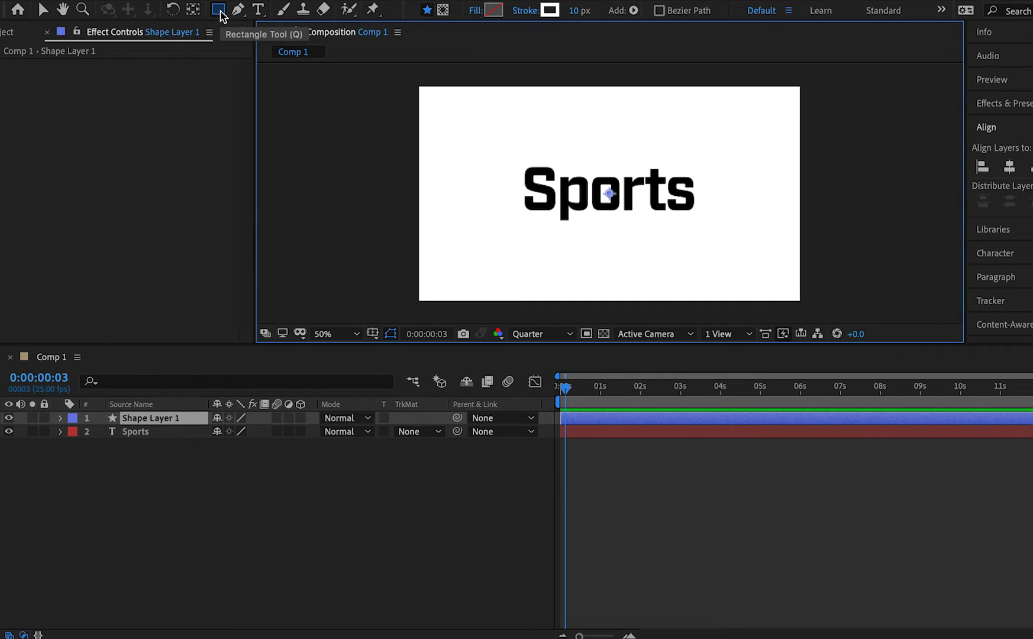
Draw a rectangle around Sports and give it a black 43 px stroke
{"action": "left_click_drag", "start_coordinate": [490, 137], "coordinate": [557, 175]}
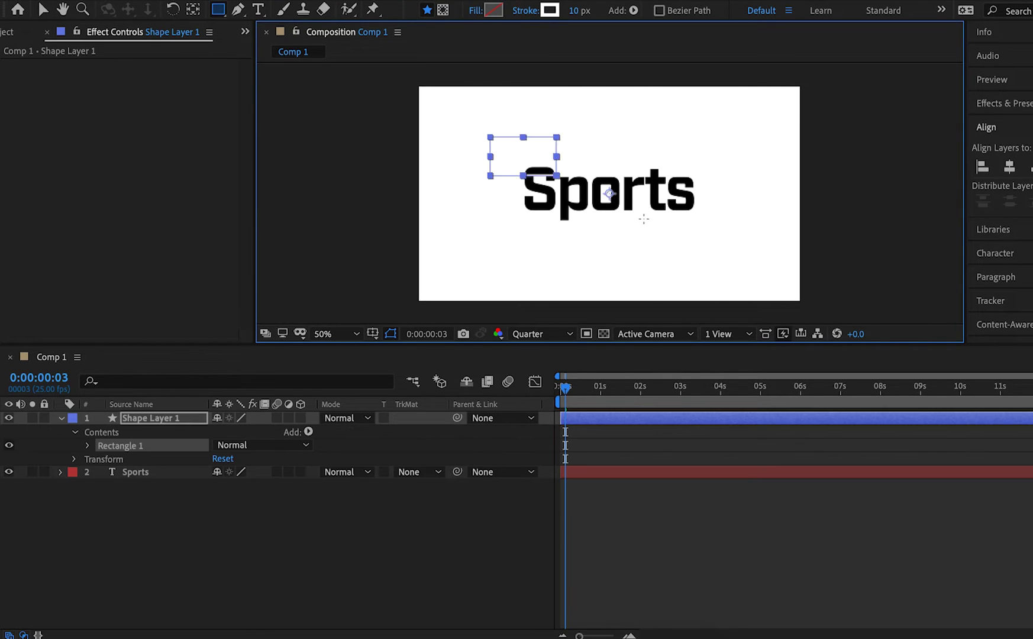
{"action": "left_click_drag", "start_coordinate": [643, 219], "coordinate": [720, 236]}
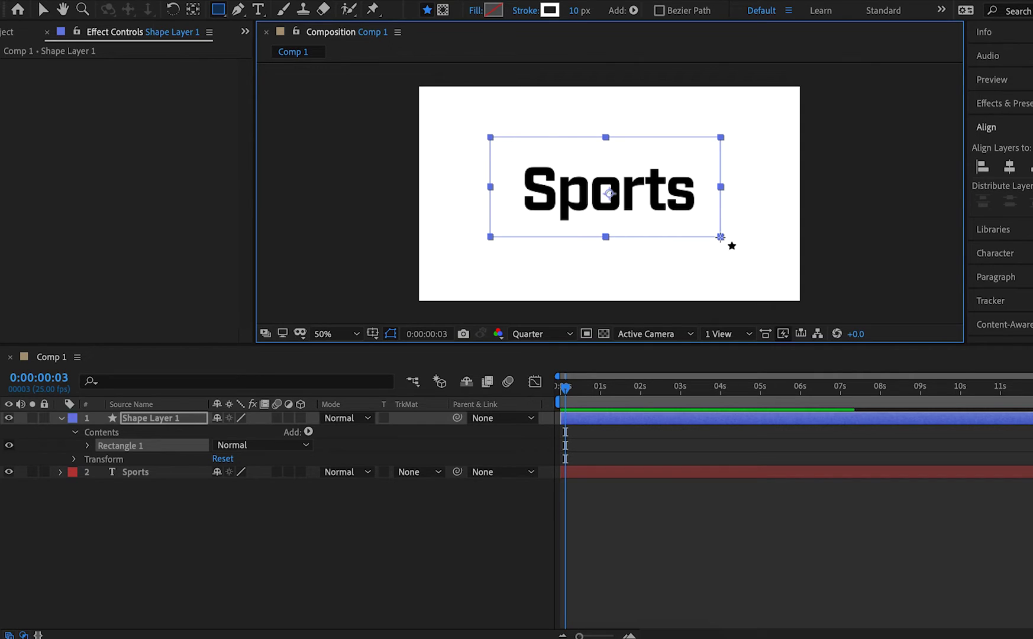
{"action": "left_click", "coordinate": [546, 12]}
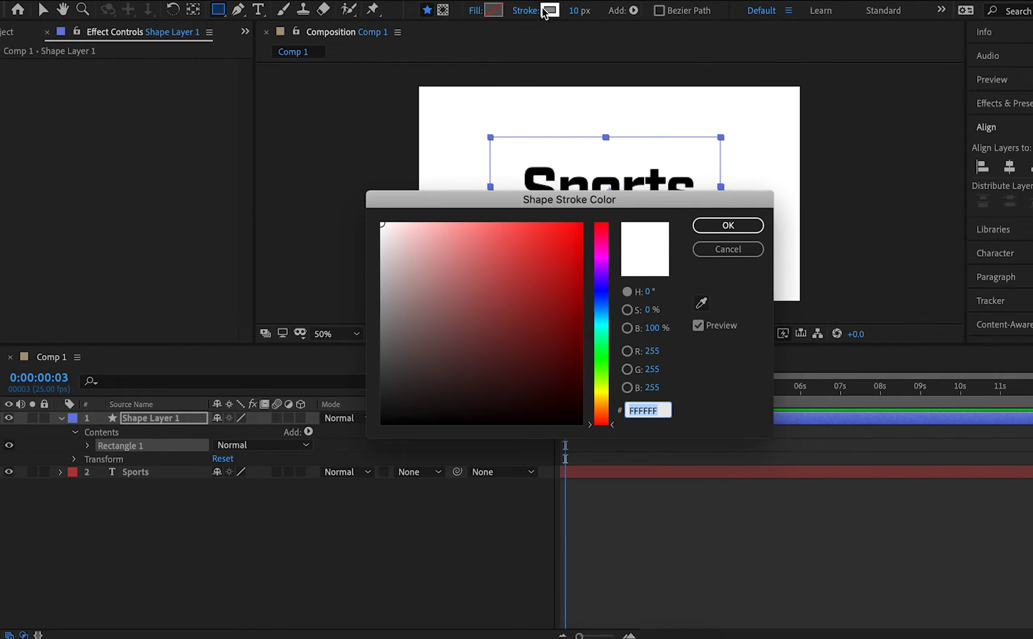
{"action": "mouse_move", "coordinate": [444, 378]}
{"action": "left_mouse_down"}
{"action": "mouse_move", "coordinate": [387, 417]}
{"action": "mouse_move", "coordinate": [366, 462]}
{"action": "left_mouse_up"}
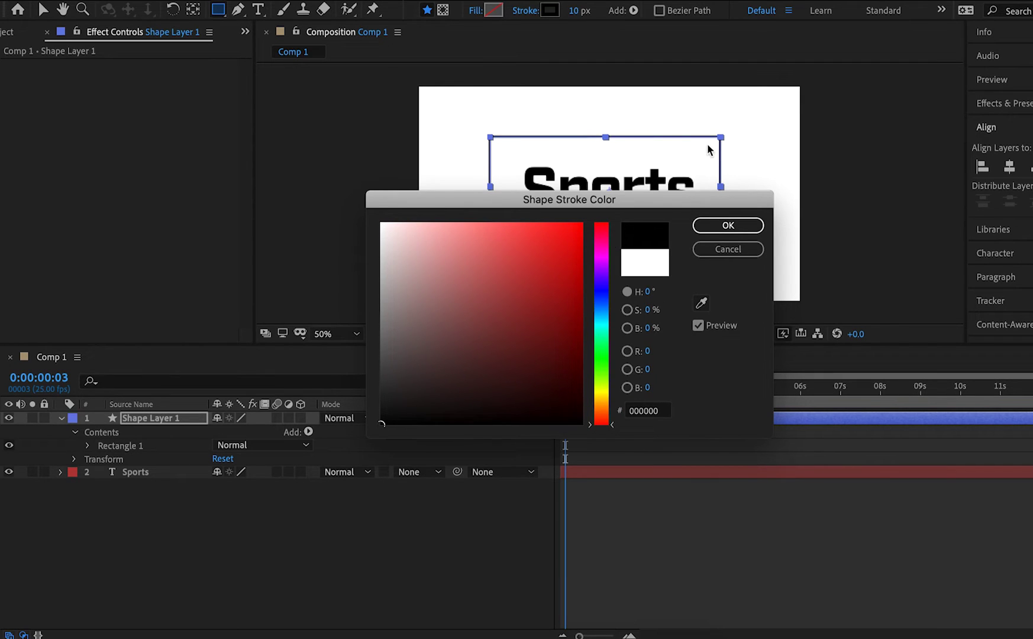
{"action": "left_click", "coordinate": [727, 225]}
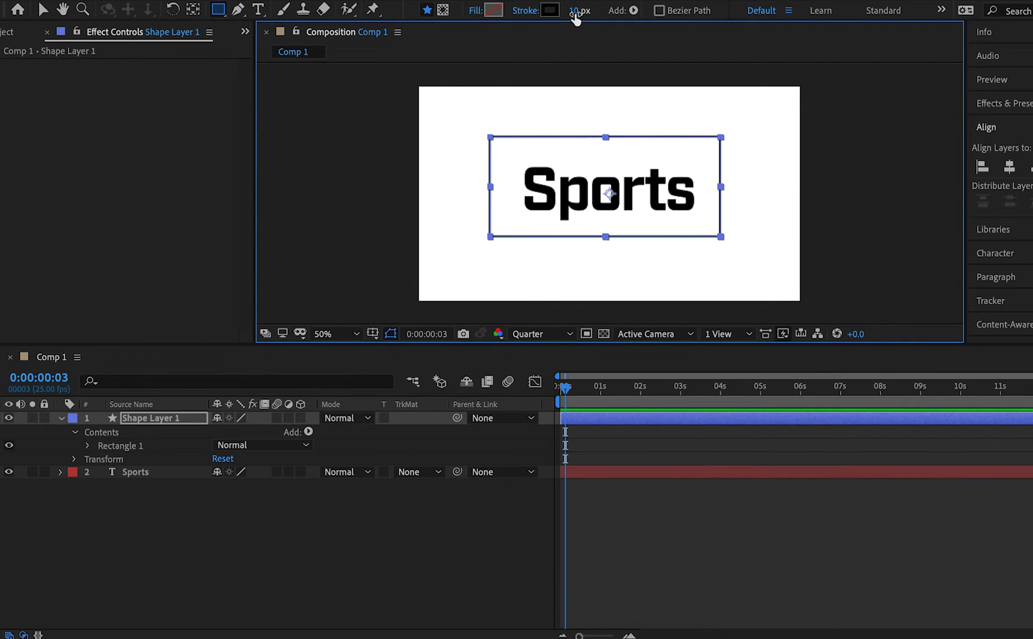
{"action": "left_click_drag", "start_coordinate": [576, 18], "coordinate": [617, 26]}
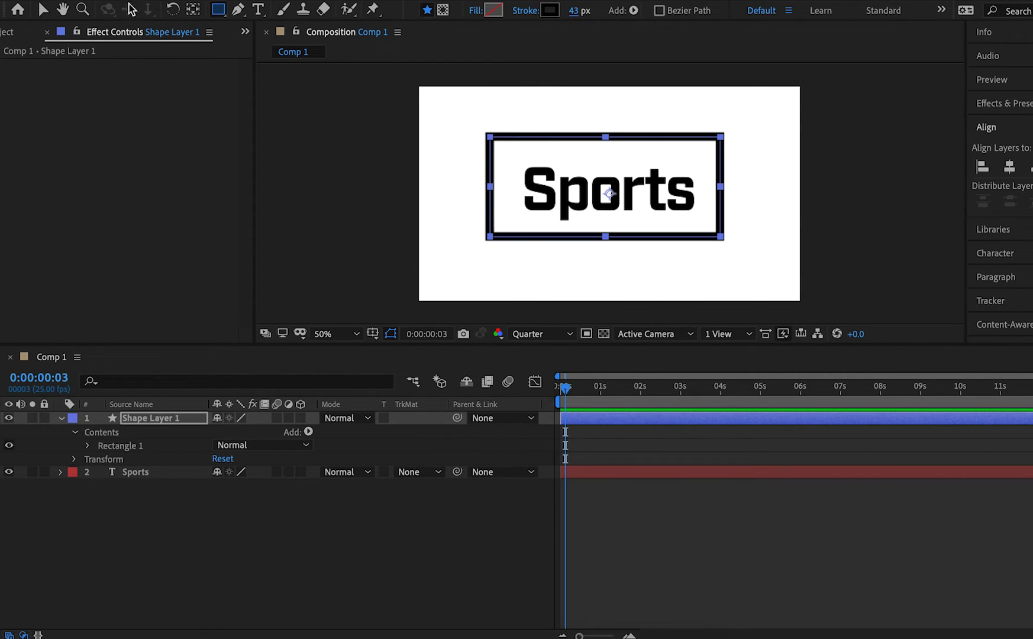
{"action": "left_click", "coordinate": [43, 11]}
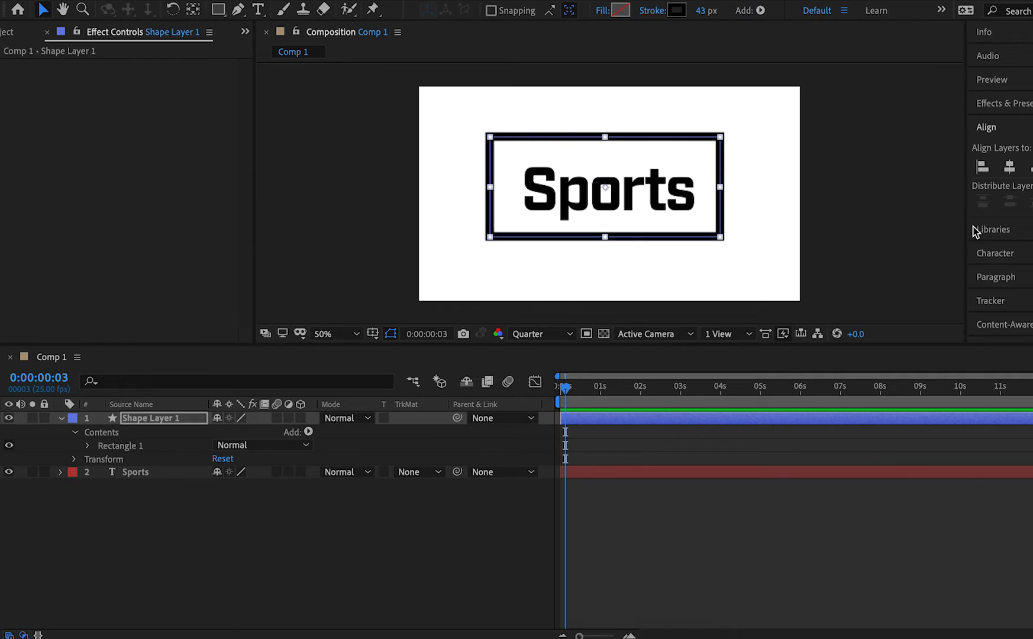
Centre the rectangle horizontally and vertically in the comp
{"action": "left_click", "coordinate": [1010, 168]}
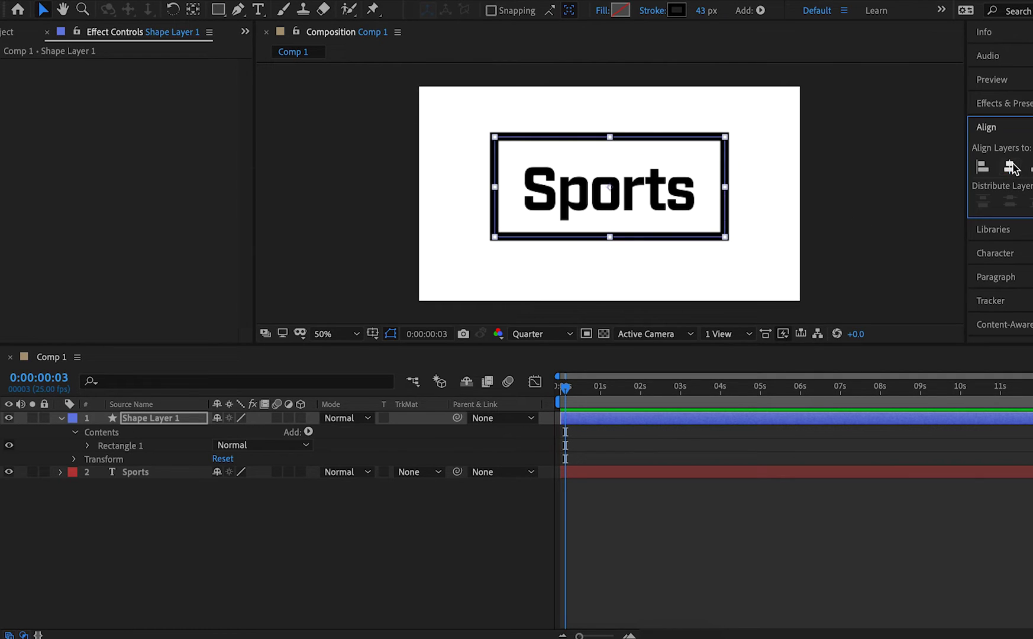
{"action": "left_click", "coordinate": [1031, 168]}
{"action": "left_click", "coordinate": [846, 204]}
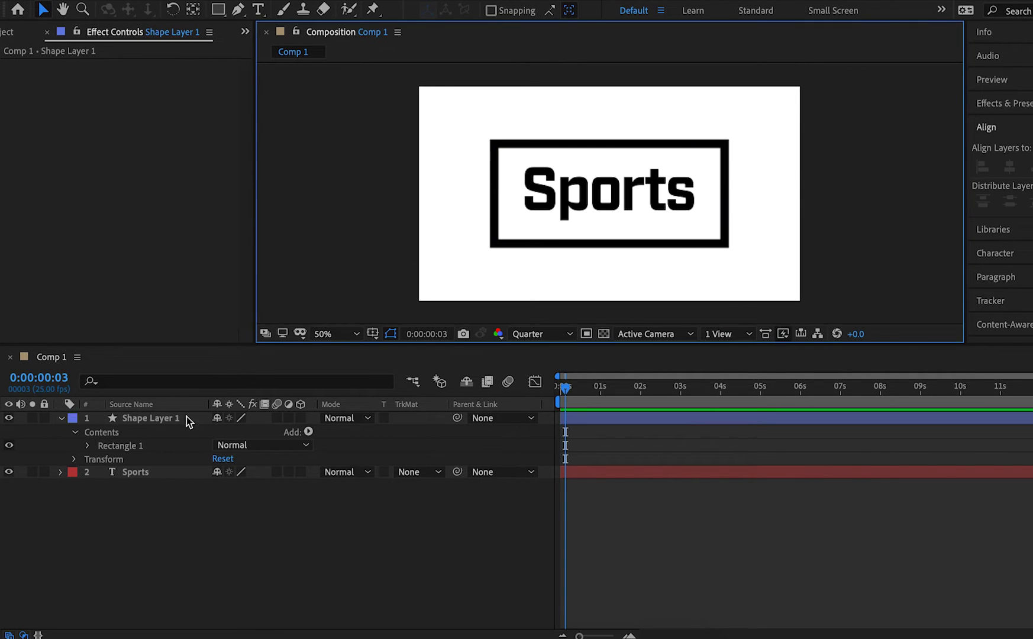
Reselect the rectangle and nudge it with the arrow keys so it frames Sports evenly
{"action": "left_click", "coordinate": [156, 420]}
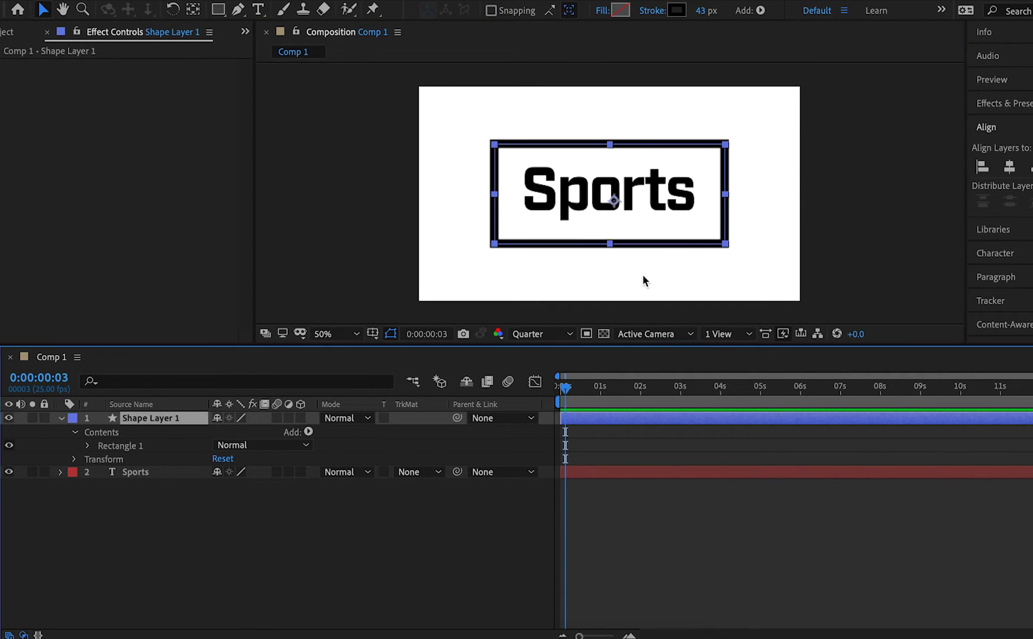
{"action": "left_click", "coordinate": [700, 245]}
{"action": "left_click", "coordinate": [655, 421]}
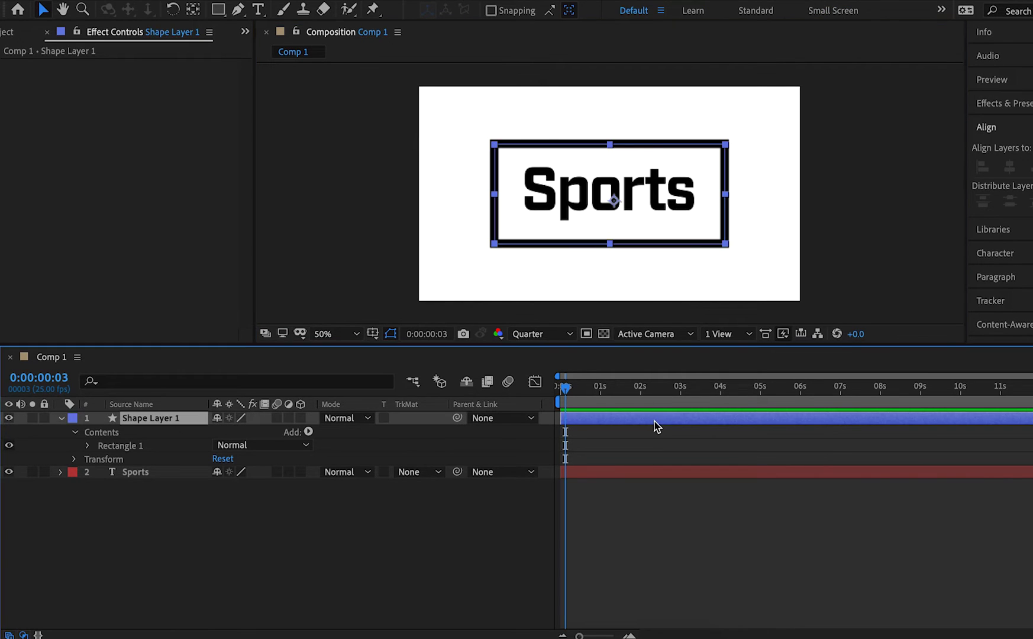
{"action": "left_click", "coordinate": [723, 221]}
{"action": "left_click", "coordinate": [725, 201]}
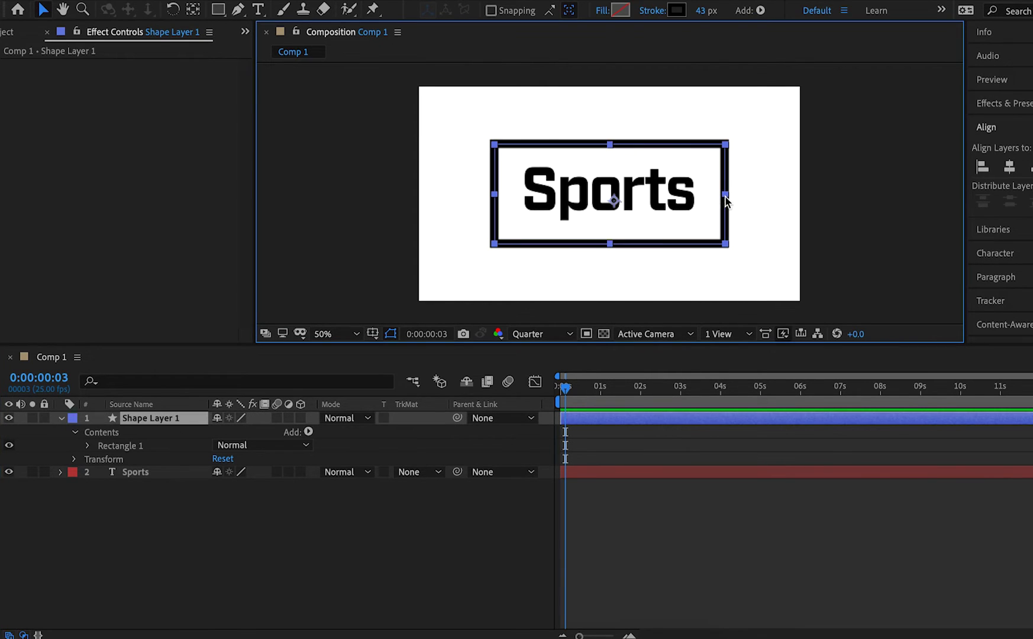
{"action": "key", "text": "Up"}
{"action": "key", "text": "Up"}
{"action": "key", "text": "Up"}
{"action": "key", "text": "Up"}
{"action": "key", "text": "Up"}
{"action": "key", "text": "Up"}
{"action": "key", "text": "Up"}
{"action": "key", "text": "Up"}
{"action": "key", "text": "Up"}
{"action": "key", "text": "Up"}
{"action": "key", "text": "Up"}
{"action": "key", "text": "Up"}
{"action": "key", "text": "Up"}
{"action": "key", "text": "Up"}
{"action": "key", "text": "Up"}
{"action": "key", "text": "Up"}
{"action": "key", "text": "Up"}
{"action": "key", "text": "Up"}
{"action": "key", "text": "Up"}
{"action": "key", "text": "Up"}
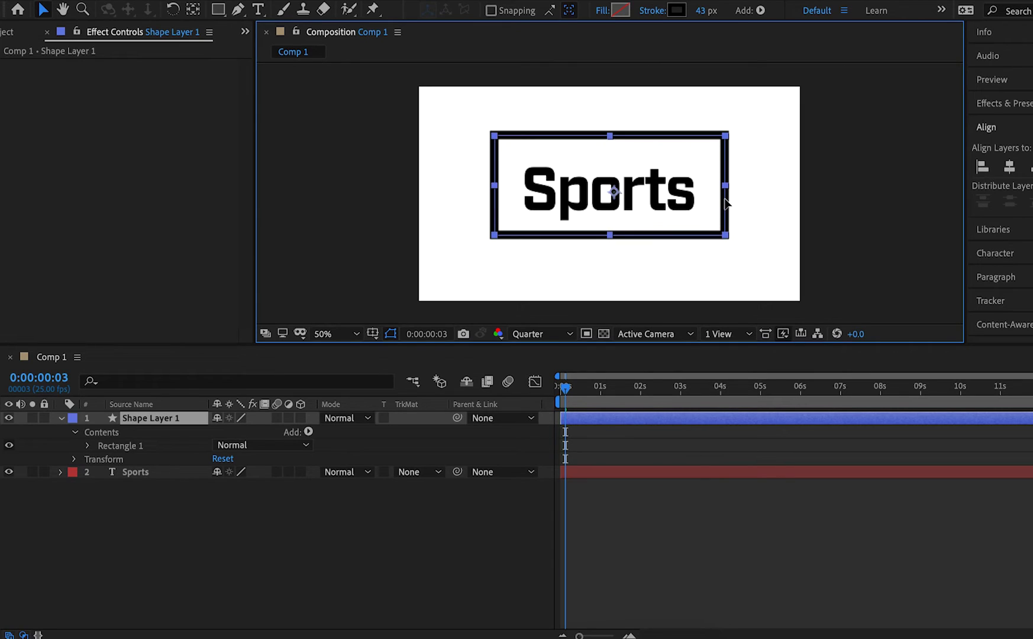
{"action": "key", "text": "Down"}
{"action": "key", "text": "Down"}
{"action": "key", "text": "Down"}
{"action": "key", "text": "Down"}
{"action": "key", "text": "Down"}
{"action": "key", "text": "Down"}
{"action": "key", "text": "Down"}
{"action": "key", "text": "Down"}
{"action": "key", "text": "Down"}
{"action": "key", "text": "Down"}
{"action": "key", "text": "Down"}
{"action": "key", "text": "Down"}
{"action": "key", "text": "Down"}
{"action": "key", "text": "Down"}
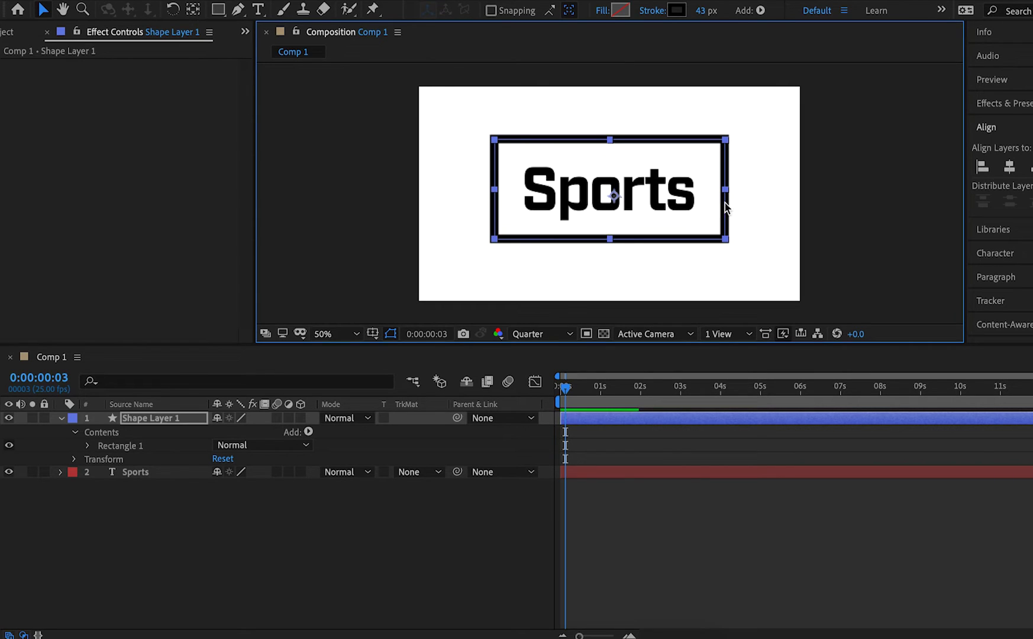
{"action": "left_click", "coordinate": [877, 207]}
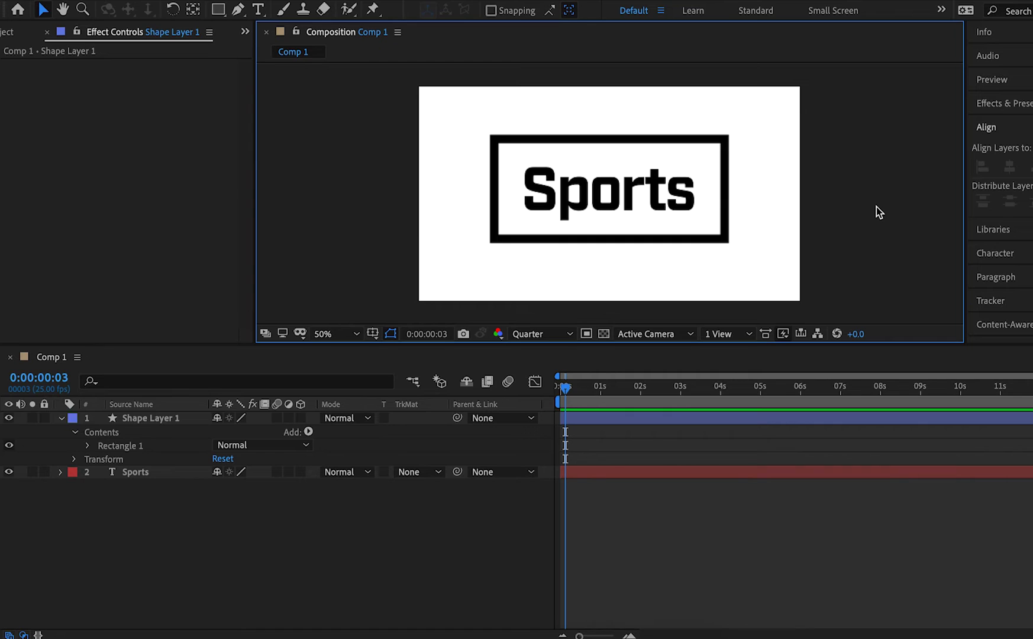
Import softball_igphoto.png into the Project panel through the Import File dialog
{"action": "left_click", "coordinate": [10, 32]}
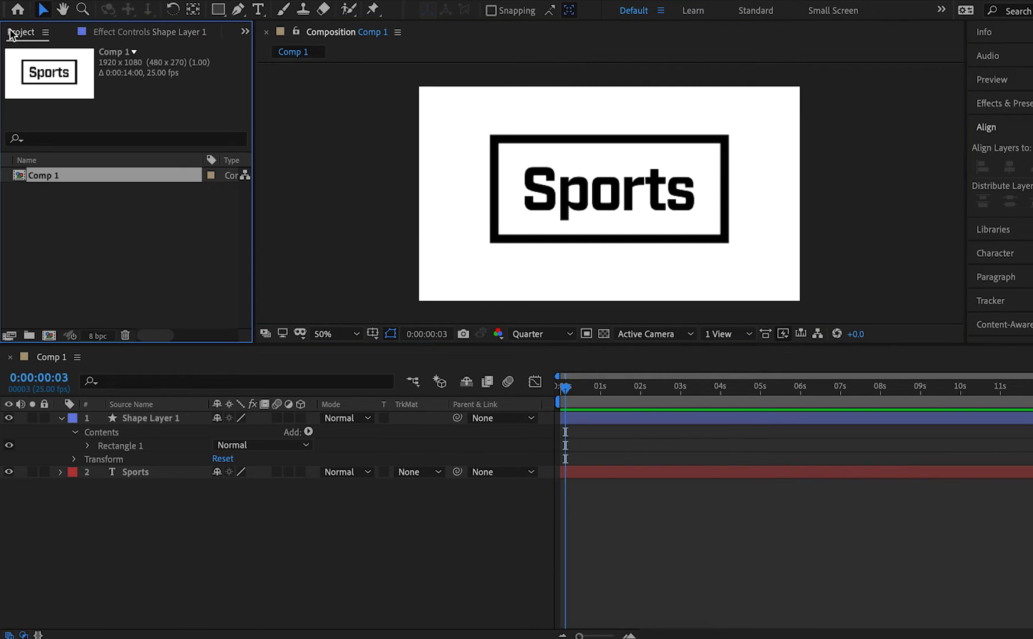
{"action": "left_click", "coordinate": [141, 210]}
{"action": "double_click", "coordinate": [141, 210]}
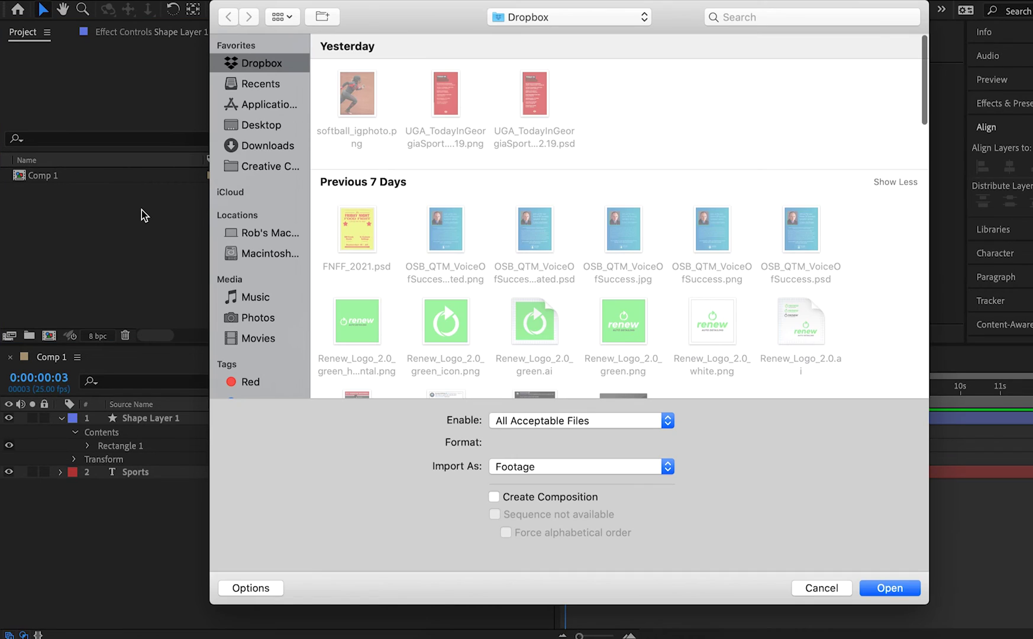
{"action": "left_click", "coordinate": [352, 96]}
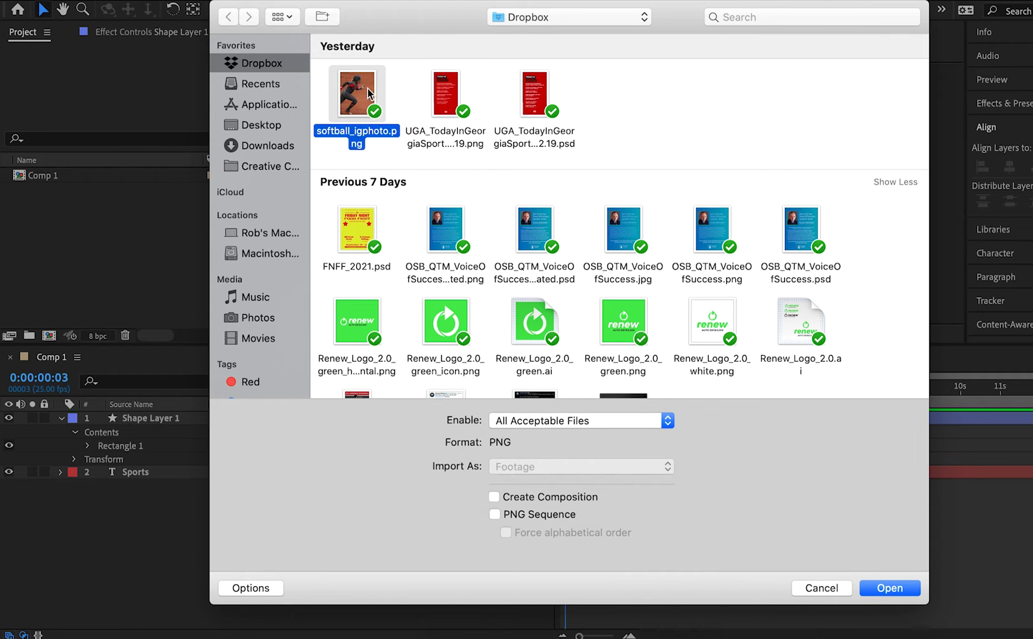
{"action": "left_click", "coordinate": [898, 588]}
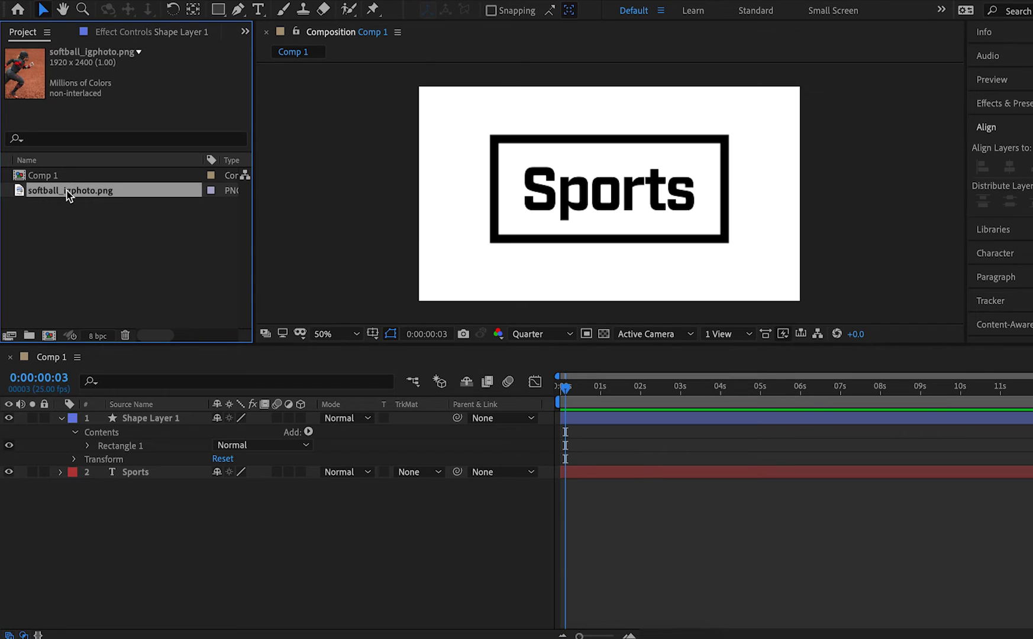
Place softball_igphoto.png in Comp 1 and scale it down to 35%
{"action": "left_click_drag", "start_coordinate": [68, 194], "coordinate": [604, 429]}
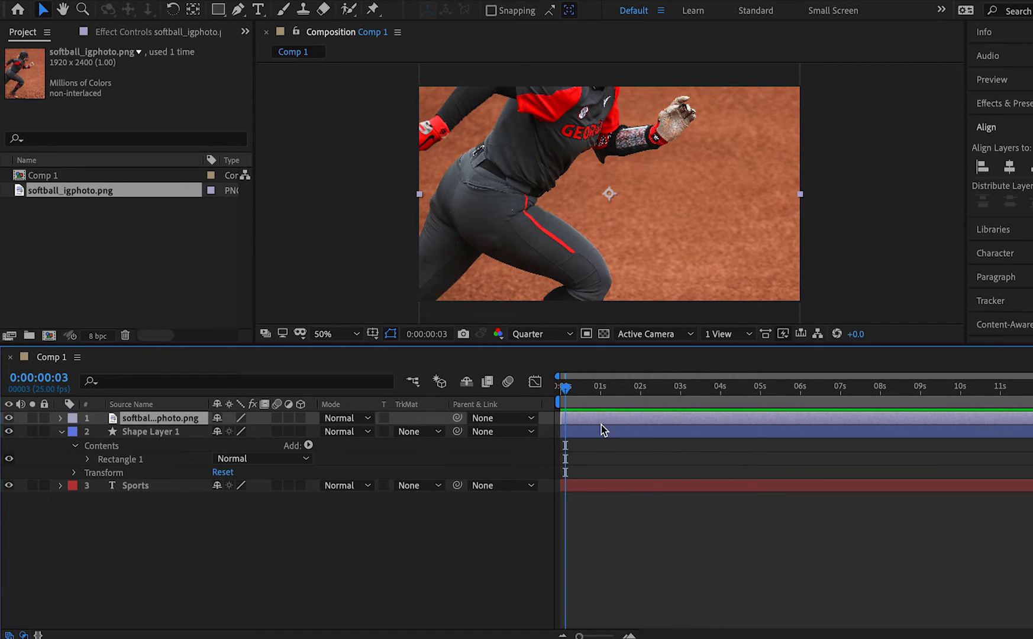
{"action": "left_click", "coordinate": [799, 197]}
{"action": "left_click_drag", "start_coordinate": [799, 201], "coordinate": [767, 209]}
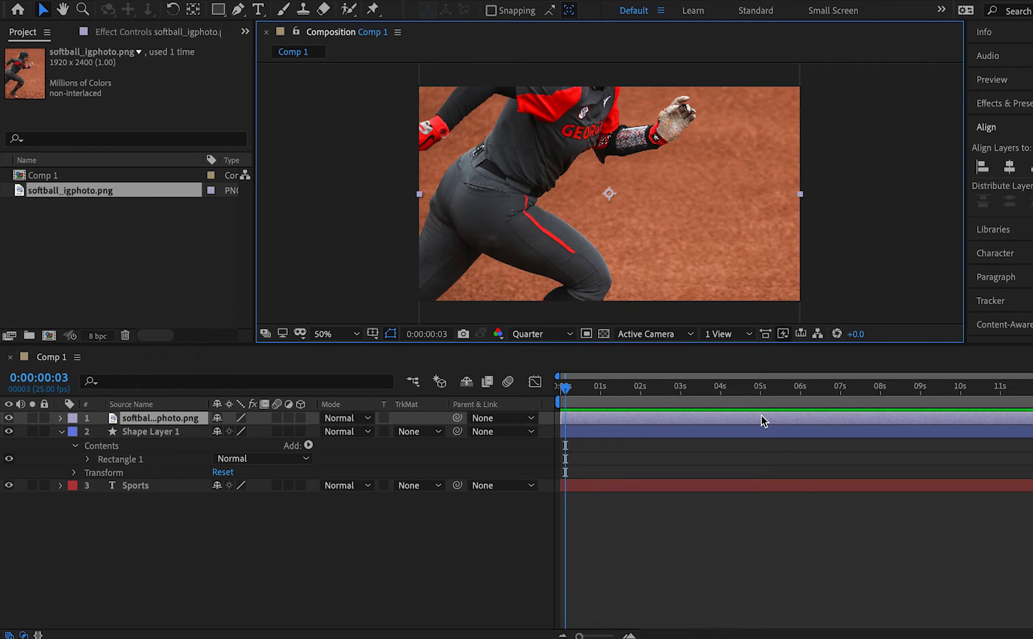
{"action": "left_click", "coordinate": [741, 421]}
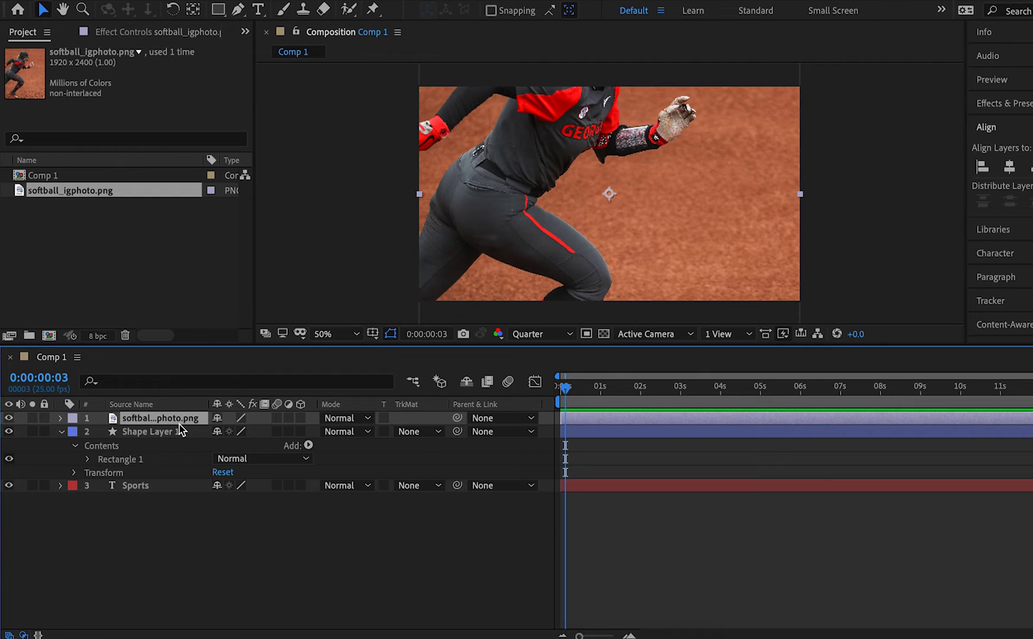
{"action": "key", "text": "s"}
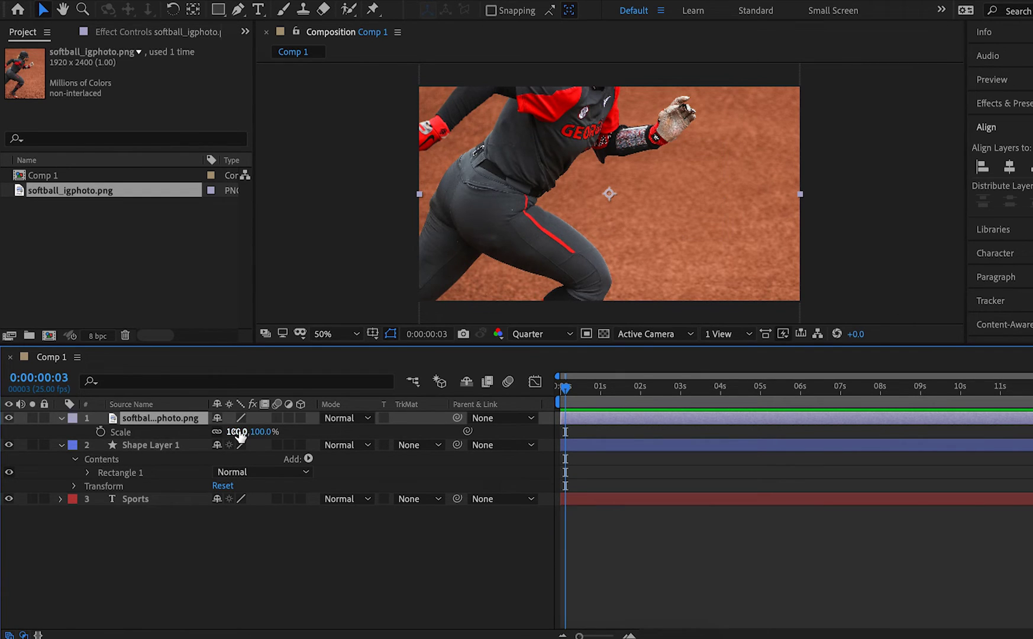
{"action": "left_click_drag", "start_coordinate": [234, 432], "coordinate": [189, 432]}
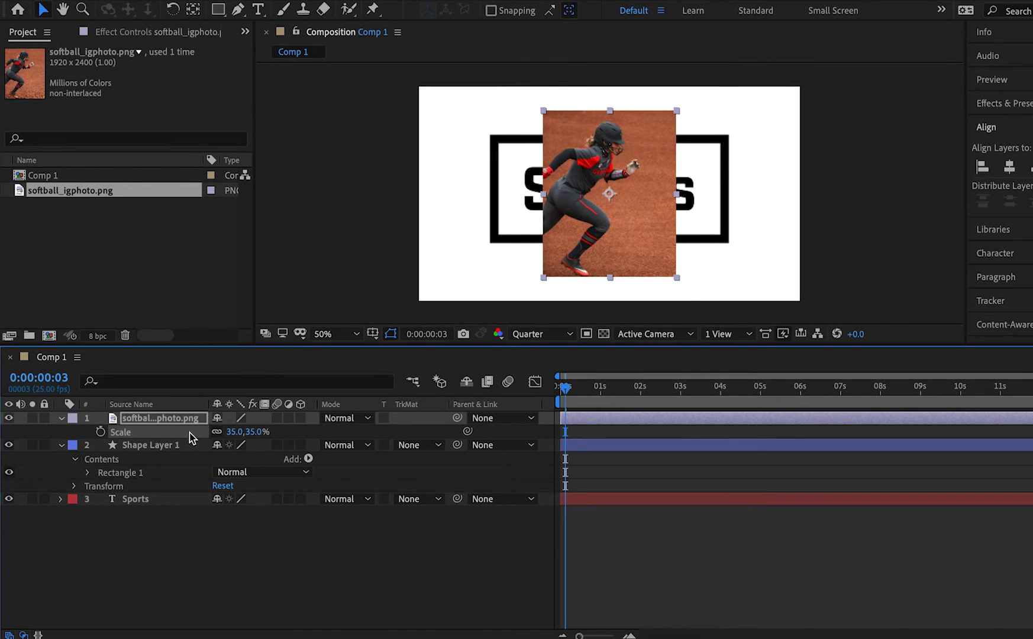
{"action": "left_click_drag", "start_coordinate": [566, 388], "coordinate": [540, 385]}
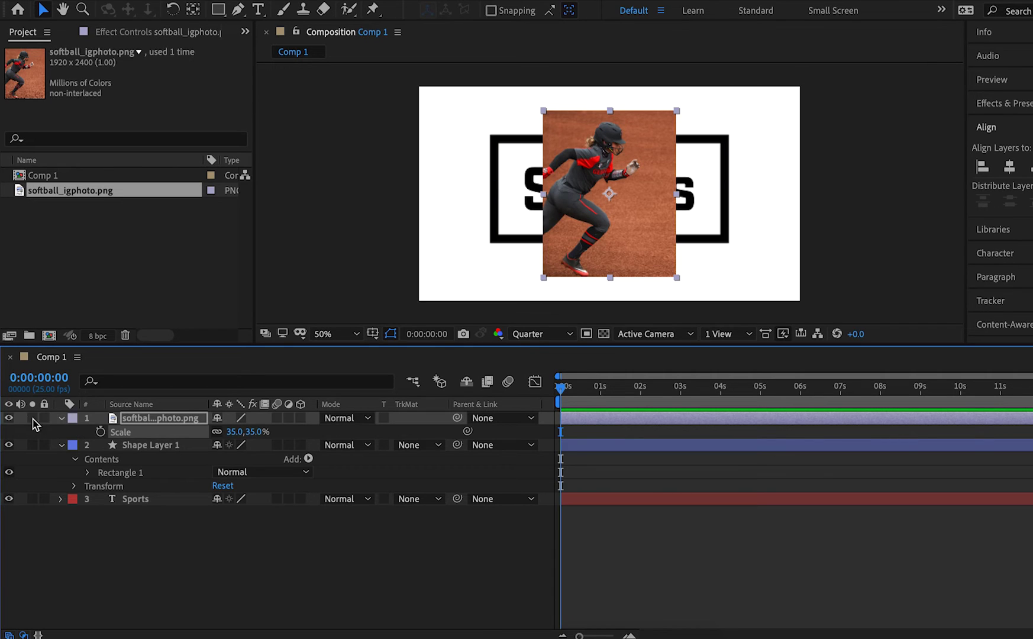
Turn off the softball photo and Shape Layer 1, collapse them, and select the Sports layer
{"action": "left_click", "coordinate": [9, 418]}
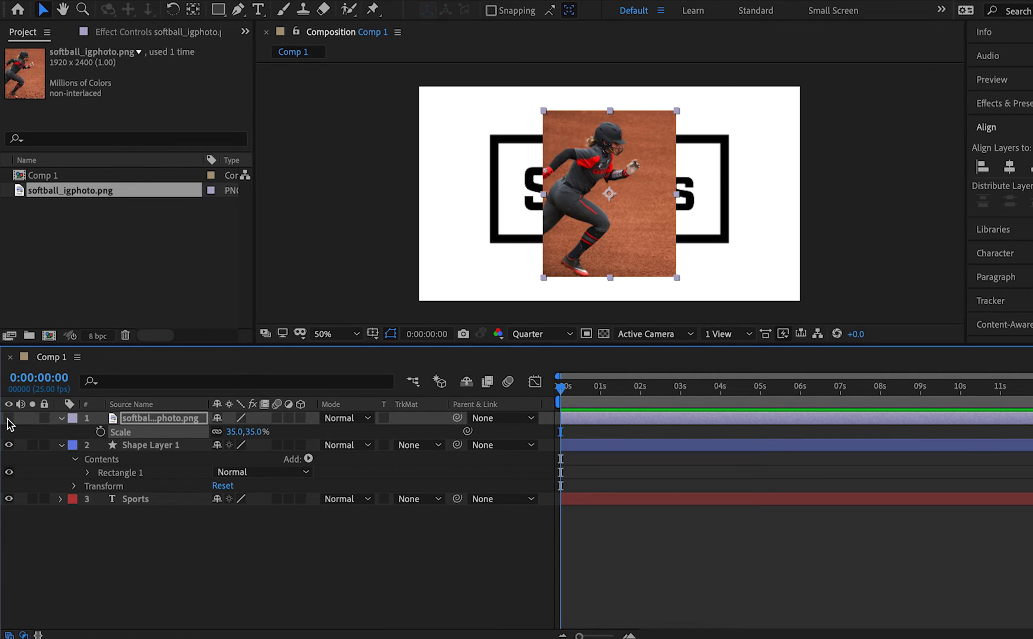
{"action": "left_click", "coordinate": [62, 418]}
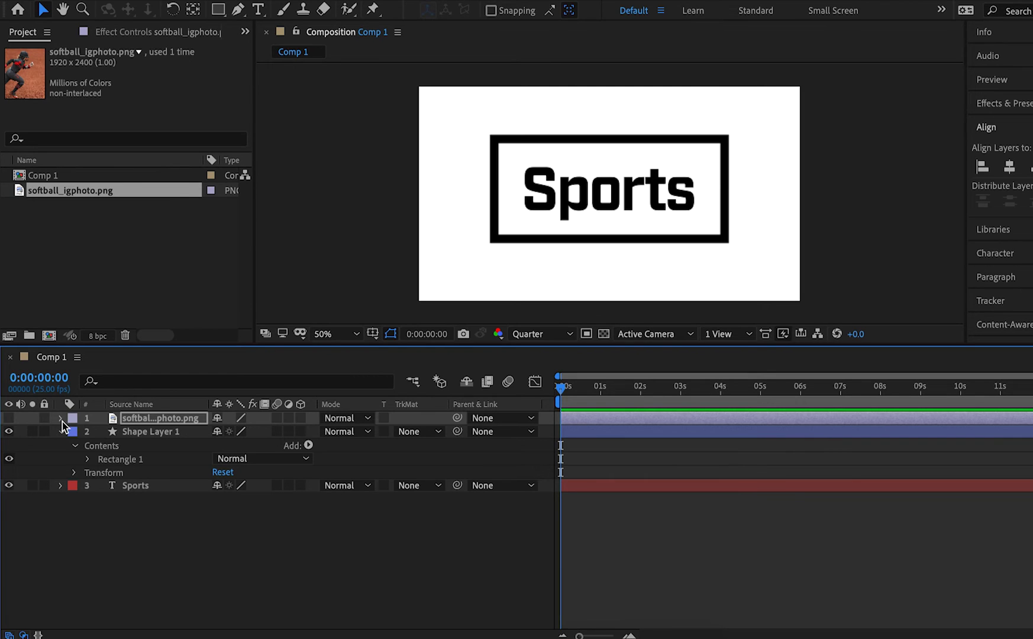
{"action": "left_click", "coordinate": [62, 432]}
{"action": "left_click", "coordinate": [60, 433]}
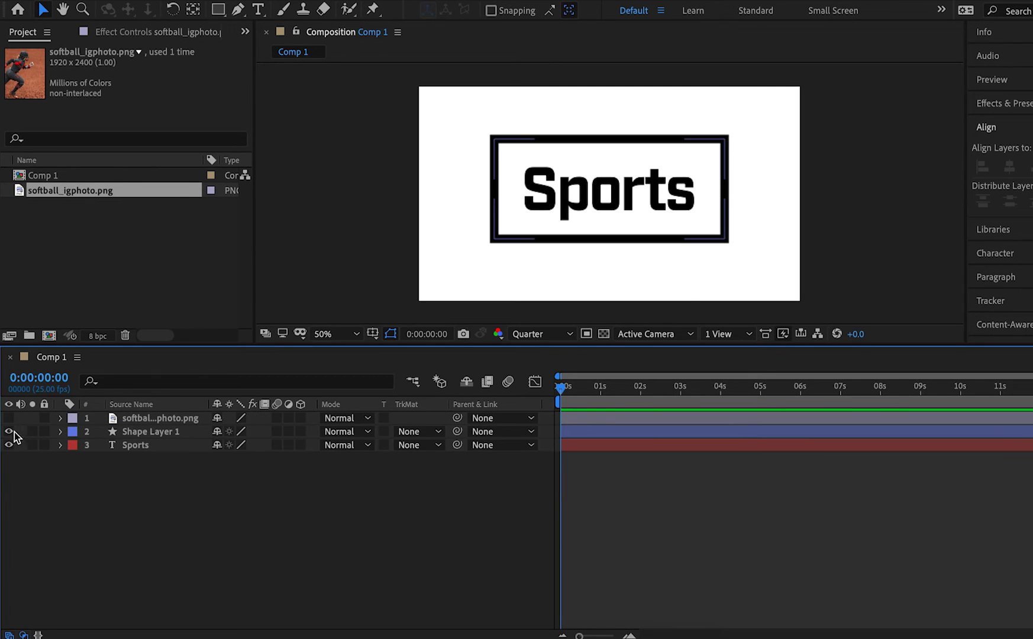
{"action": "left_click", "coordinate": [9, 431]}
{"action": "left_click", "coordinate": [595, 445]}
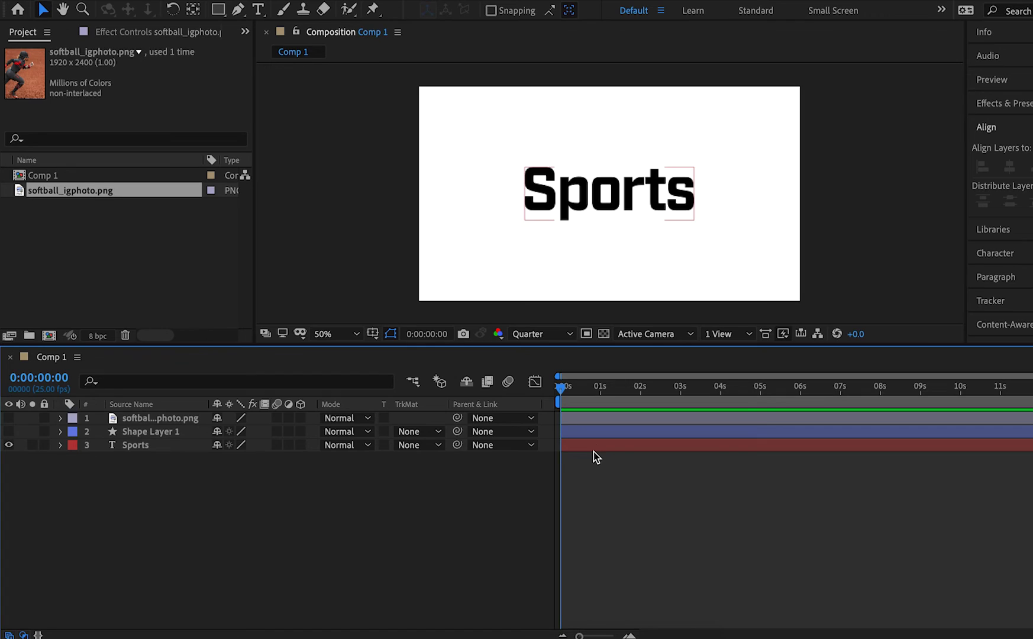
{"action": "left_click", "coordinate": [595, 449]}
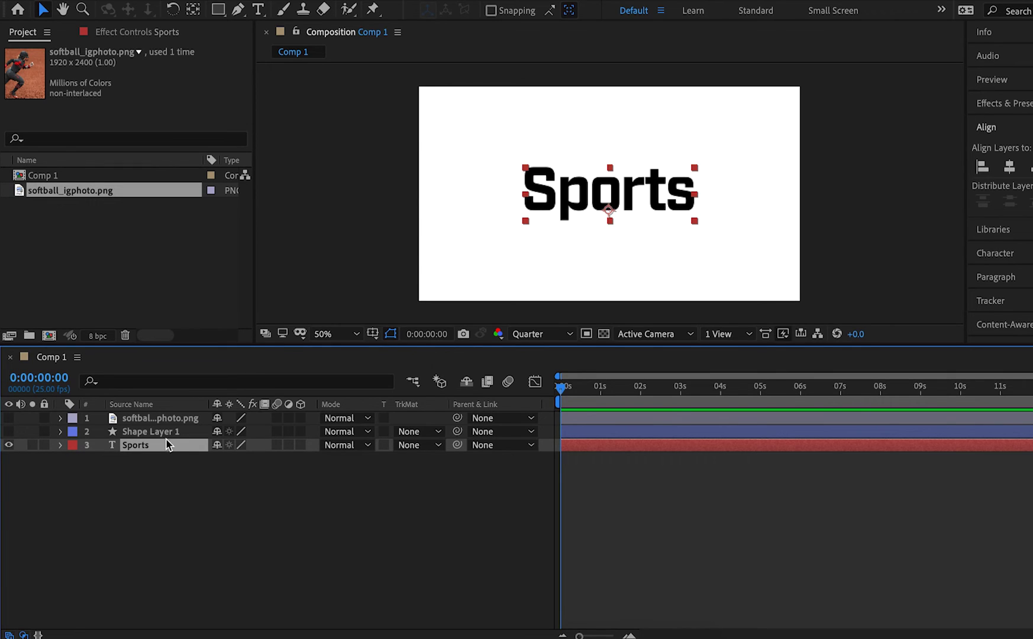
Keyframe the Sports text's Position at about 3 s, then set Y to 1312 at 0 s
{"action": "key", "text": "p"}
{"action": "left_click_drag", "start_coordinate": [246, 467], "coordinate": [224, 464]}
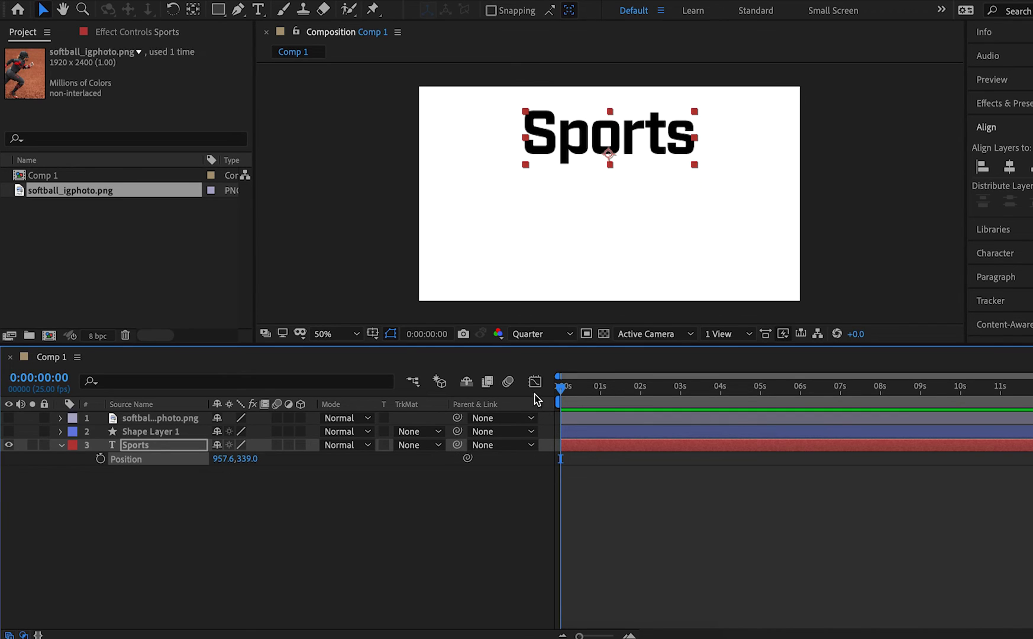
{"action": "left_click_drag", "start_coordinate": [560, 388], "coordinate": [543, 434]}
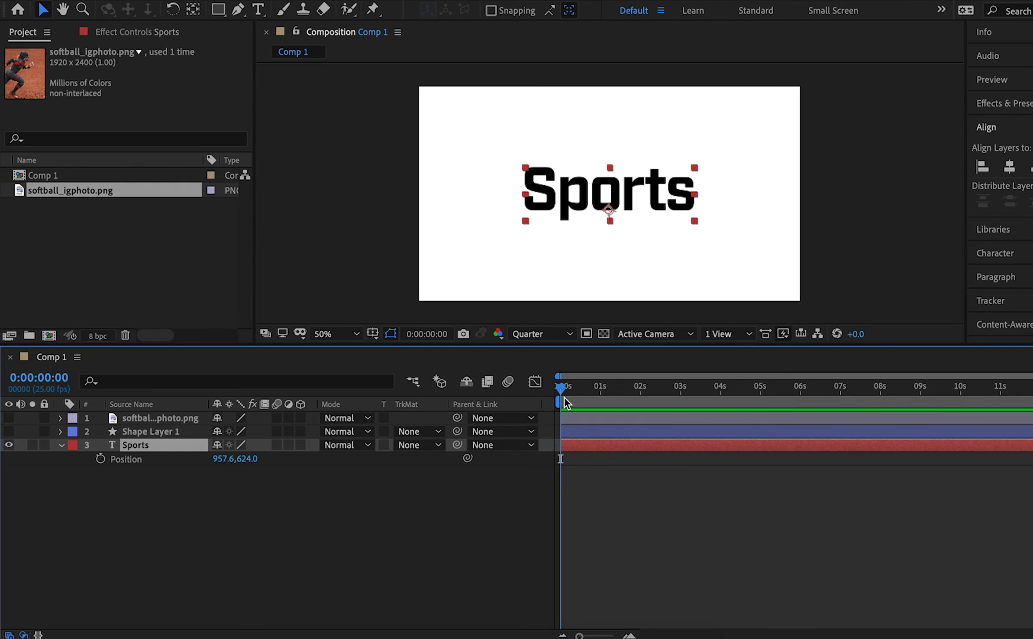
{"action": "left_click_drag", "start_coordinate": [569, 397], "coordinate": [682, 408]}
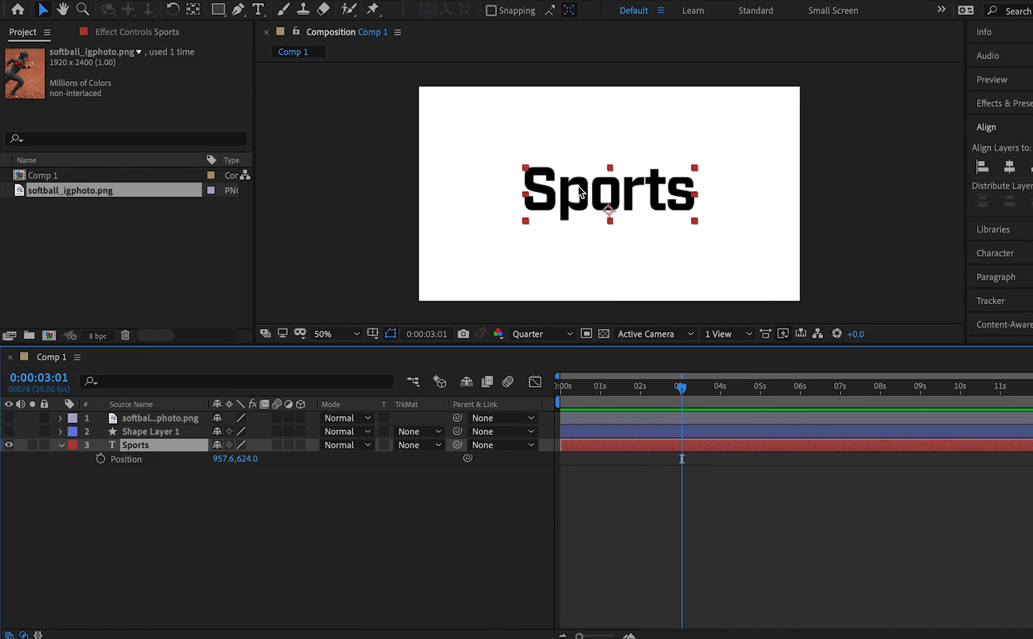
{"action": "left_click", "coordinate": [100, 459]}
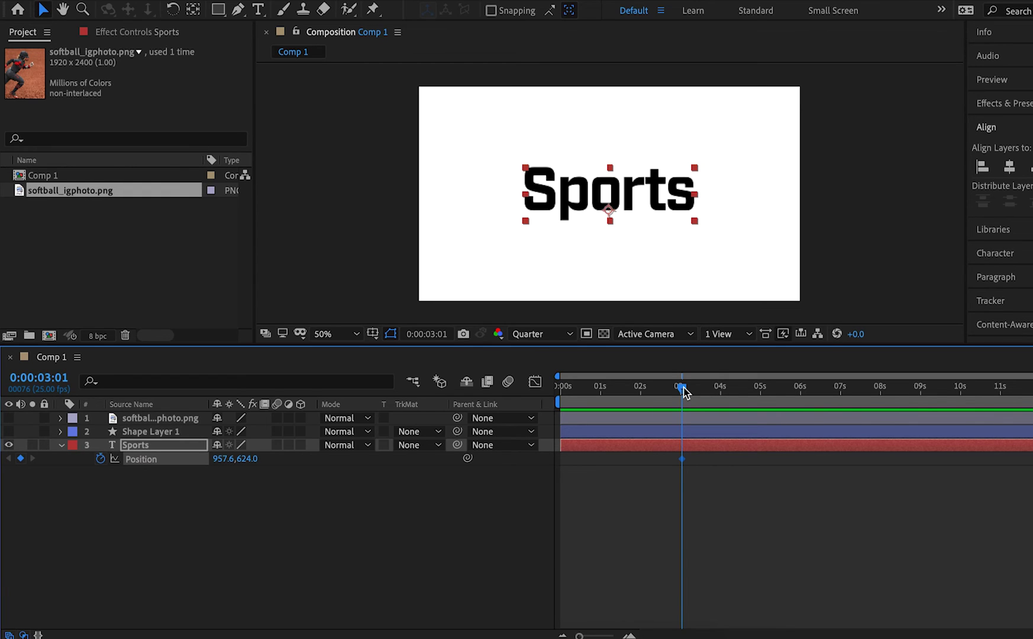
{"action": "left_click_drag", "start_coordinate": [682, 392], "coordinate": [551, 392]}
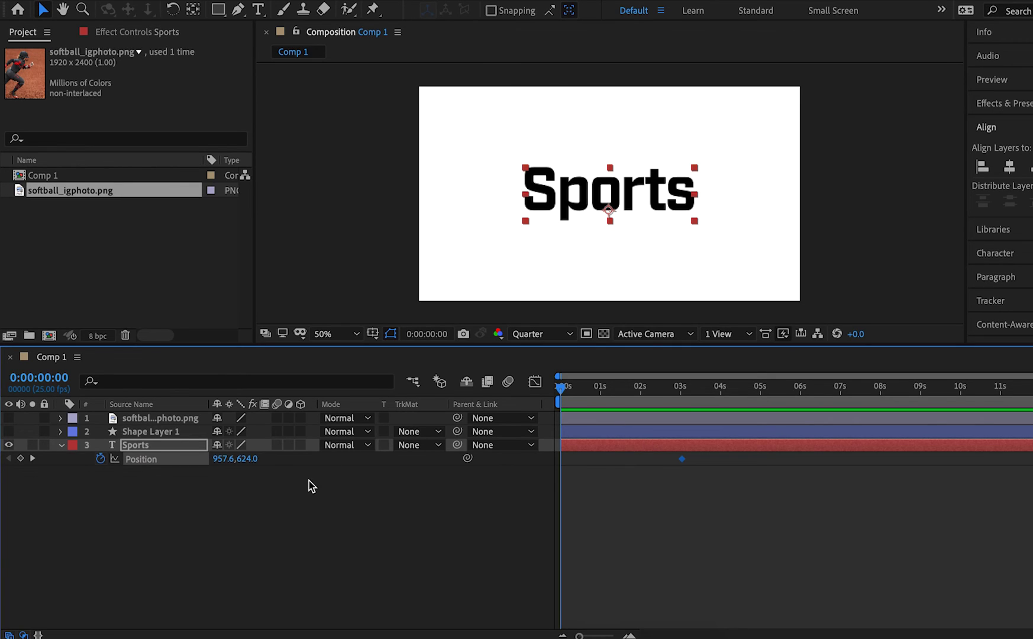
{"action": "left_click_drag", "start_coordinate": [249, 461], "coordinate": [738, 516]}
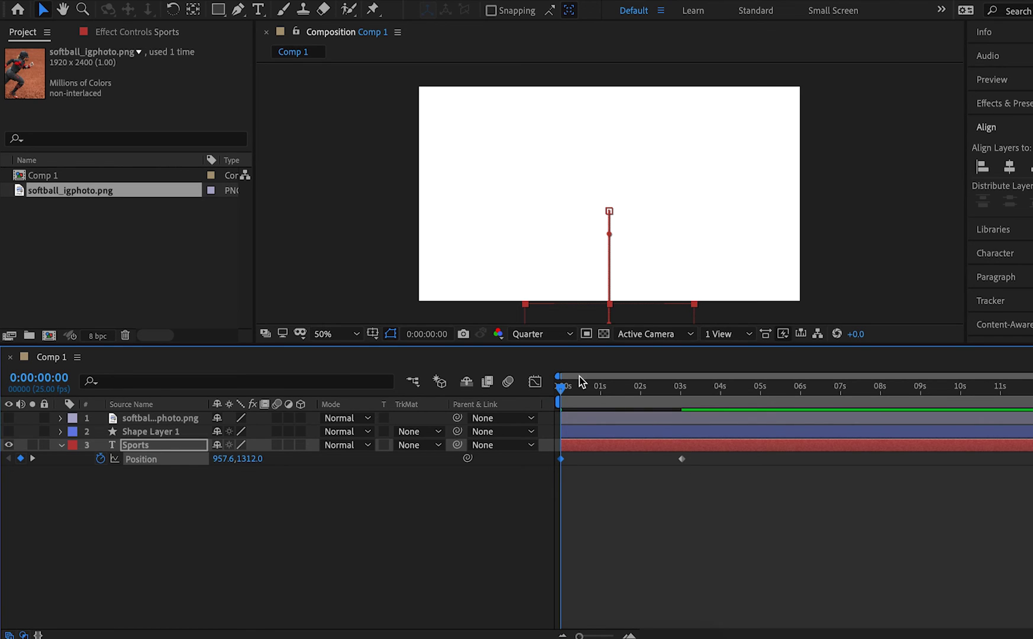
Preview the rising text and end the work area at 5 s
{"action": "key", "text": "space"}
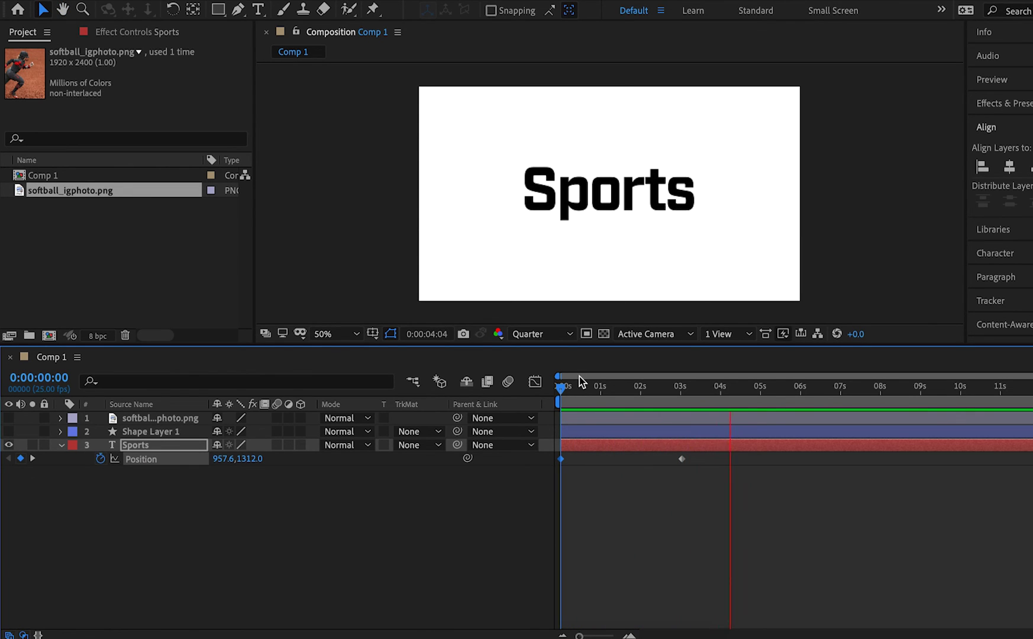
{"action": "key", "text": "space"}
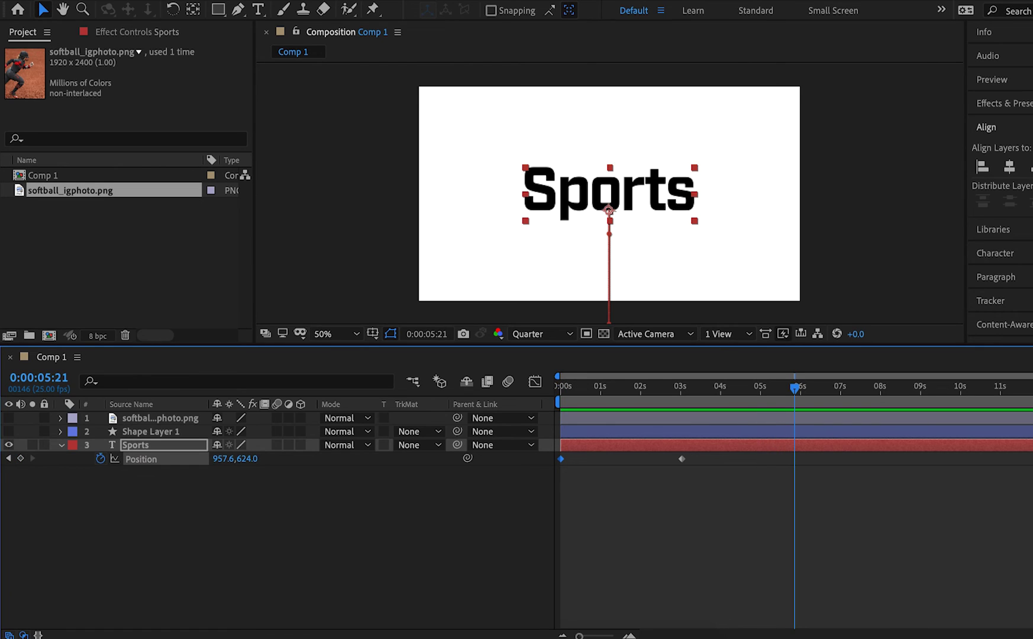
{"action": "left_click_drag", "start_coordinate": [804, 430], "coordinate": [766, 429]}
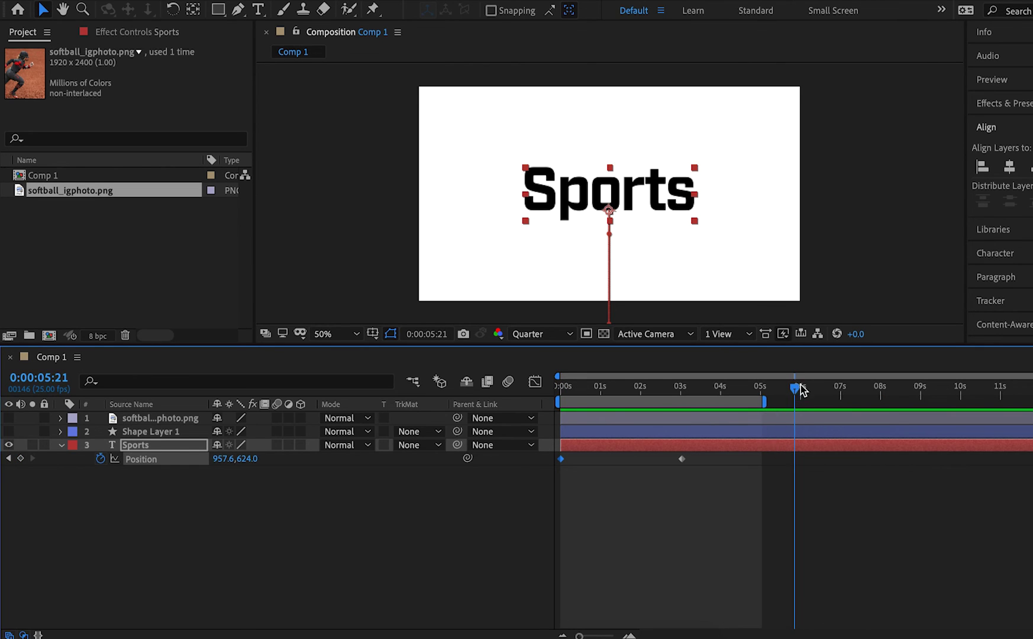
Replay the animation from 0 s, then park the playhead on the 3 s Position keyframe
{"action": "left_click_drag", "start_coordinate": [796, 388], "coordinate": [495, 433]}
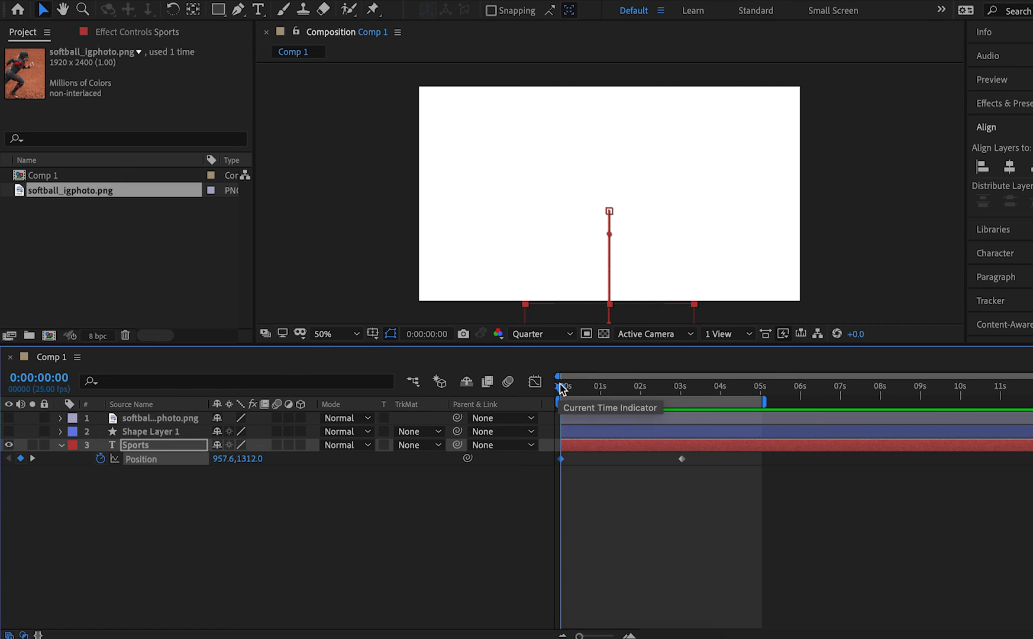
{"action": "left_click_drag", "start_coordinate": [562, 389], "coordinate": [562, 418]}
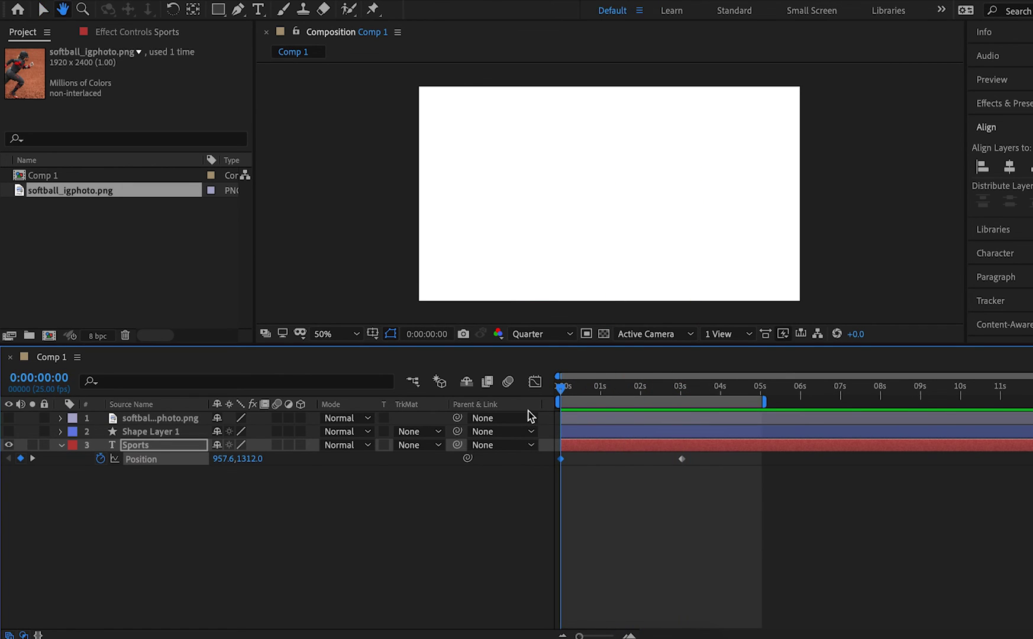
{"action": "key", "text": "space"}
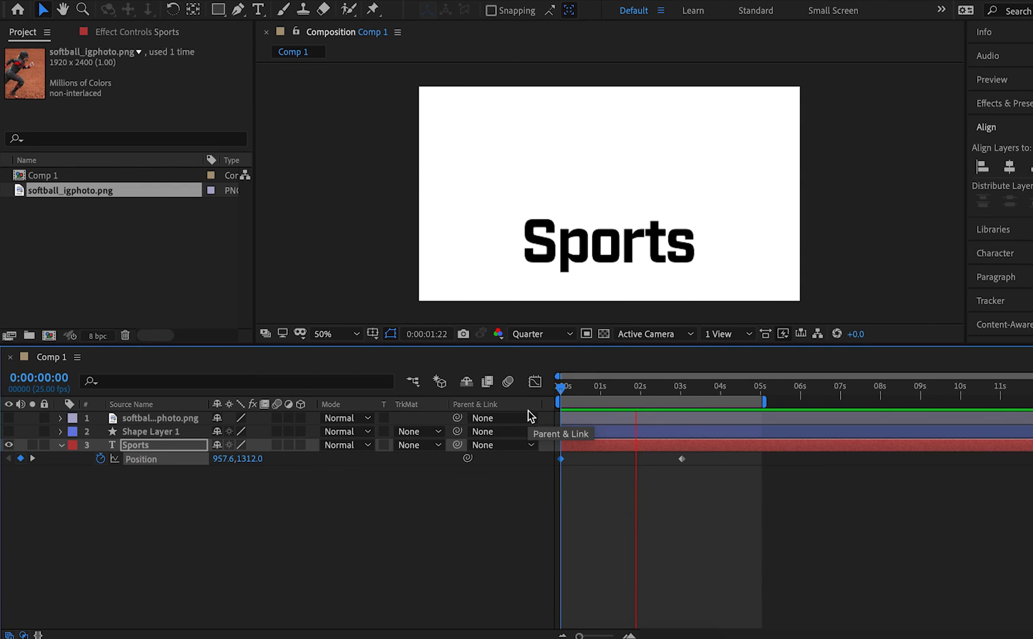
{"action": "key", "text": "space"}
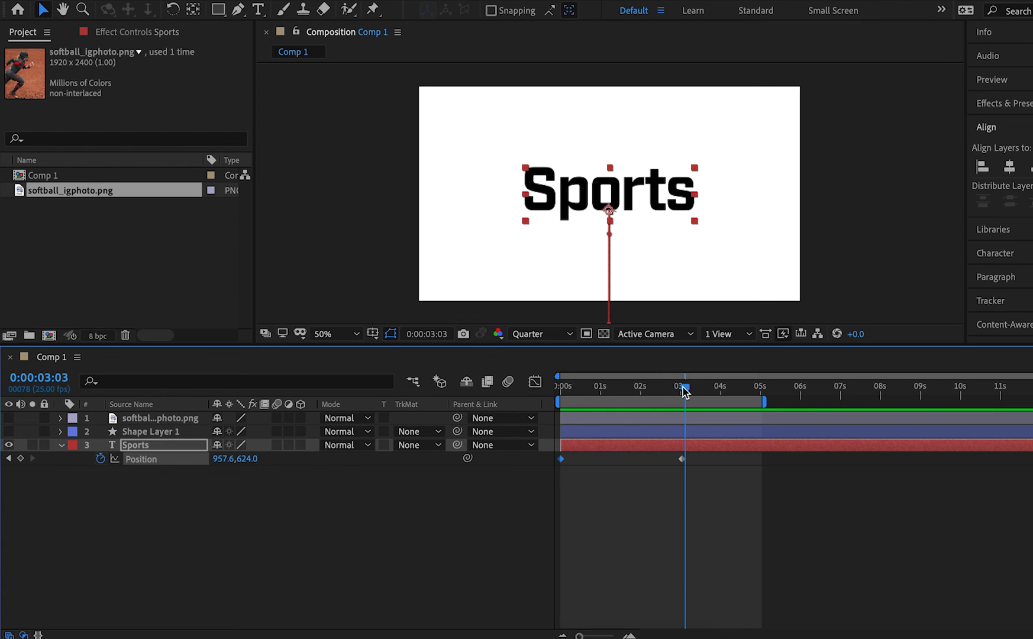
{"action": "left_click_drag", "start_coordinate": [683, 386], "coordinate": [681, 390]}
Key the Sports Opacity at 100% at 3 s and 0% at 0 s, then preview the fade-in
{"action": "key", "text": "t"}
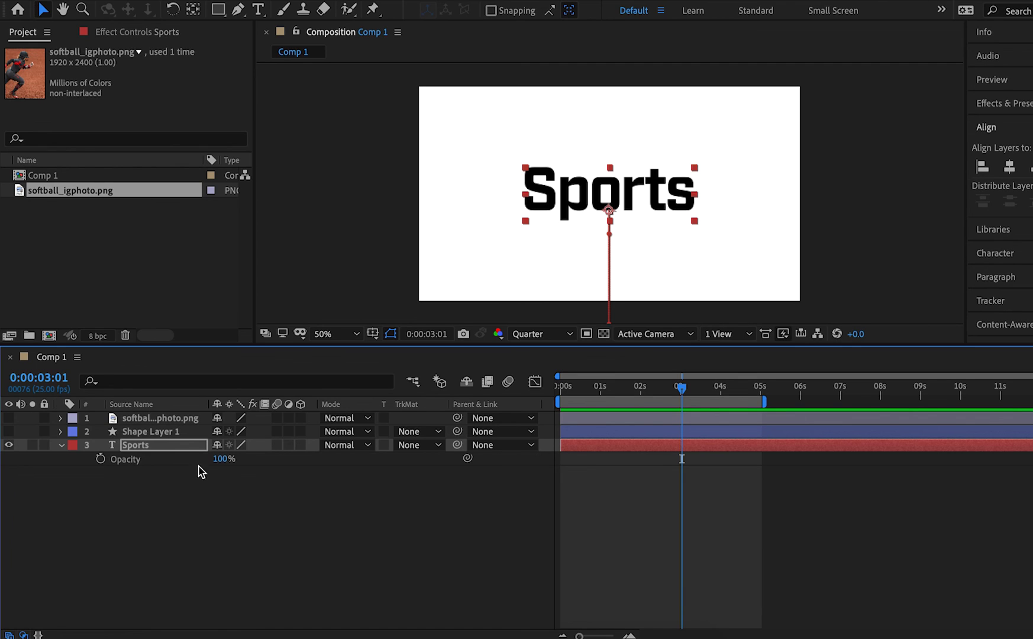
{"action": "left_click", "coordinate": [99, 460]}
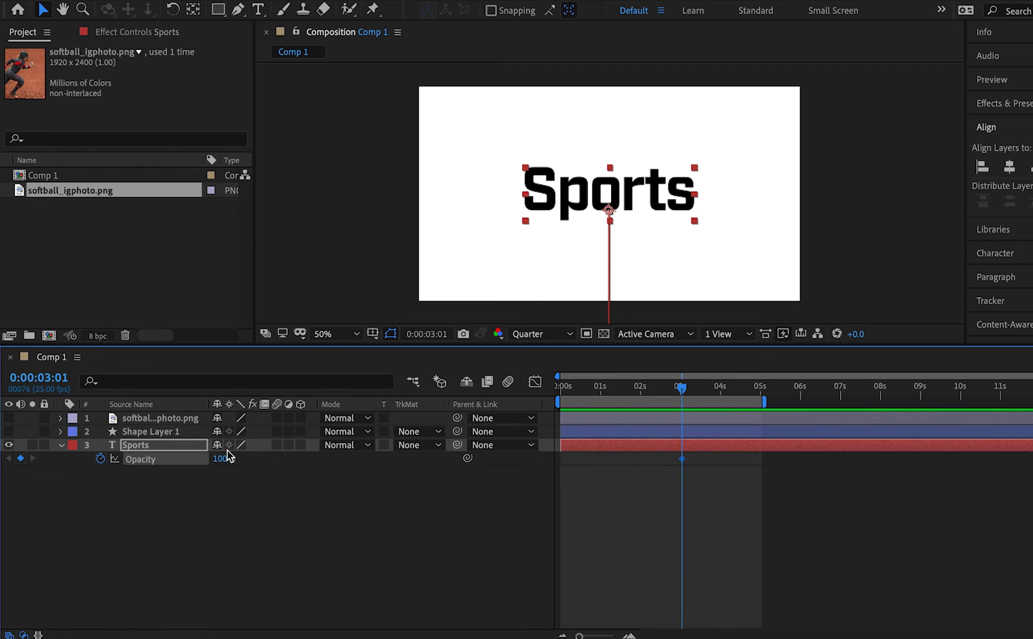
{"action": "left_click_drag", "start_coordinate": [681, 393], "coordinate": [549, 402]}
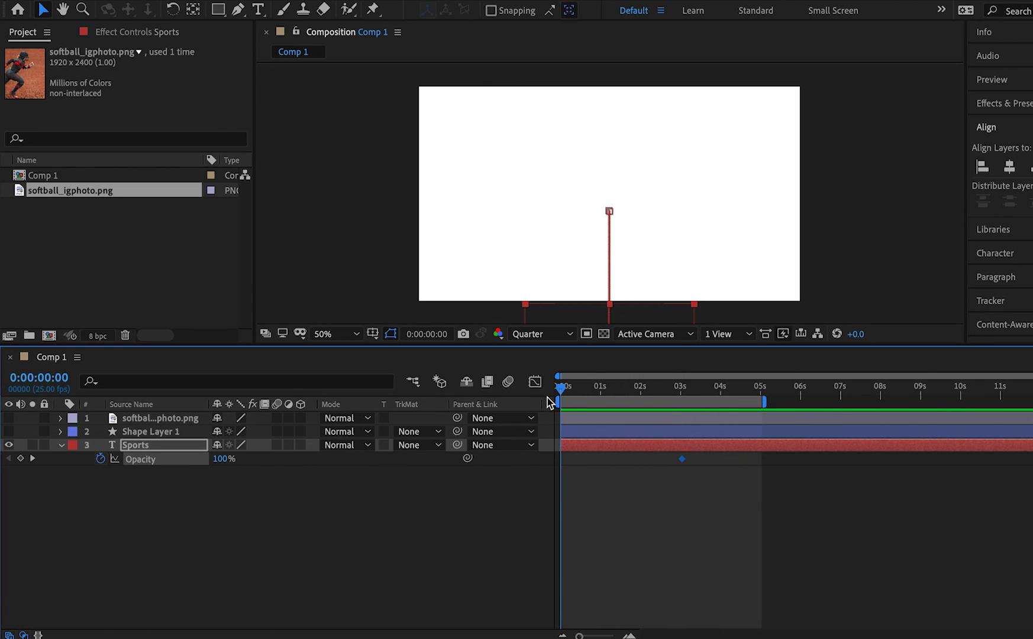
{"action": "left_click", "coordinate": [220, 459]}
{"action": "type", "text": "0"}
{"action": "key", "text": "Return"}
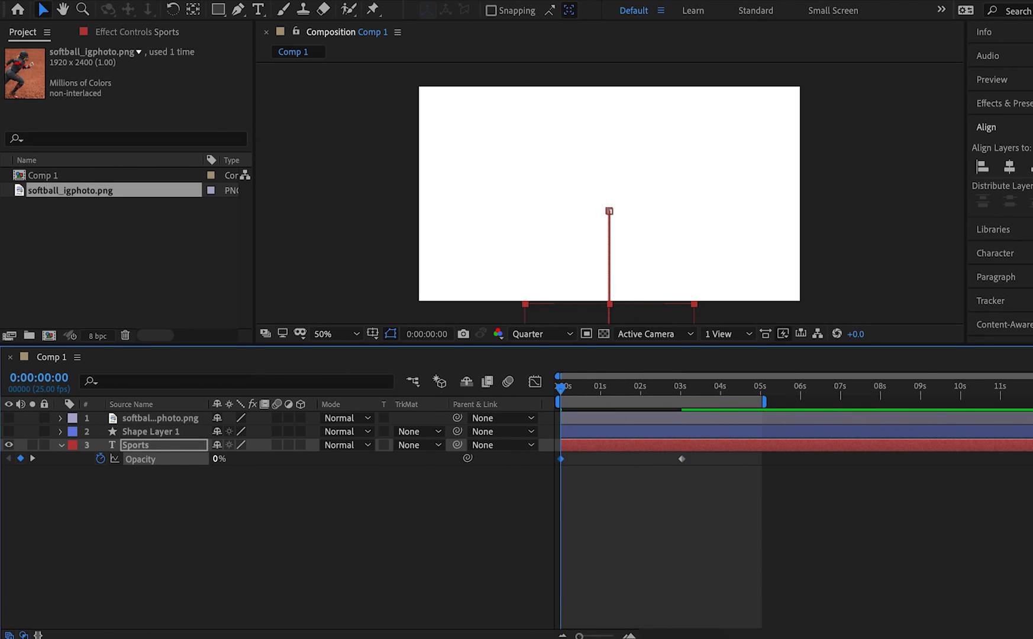
{"action": "key", "text": "space"}
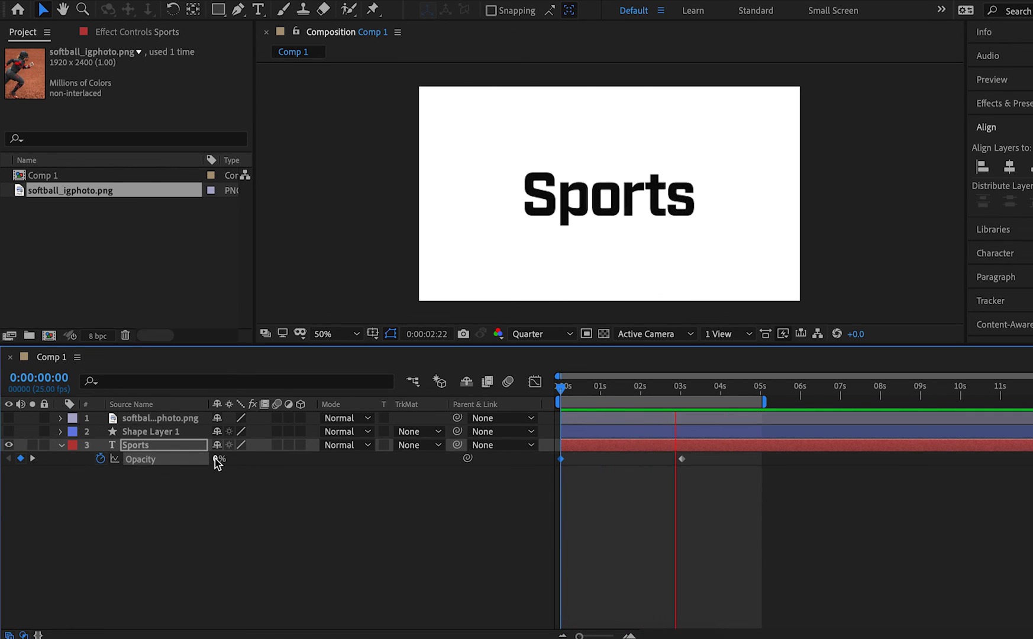
Move both 3 s Position and Opacity keyframes to about 1 s and preview the faster animation
{"action": "key", "text": "space"}
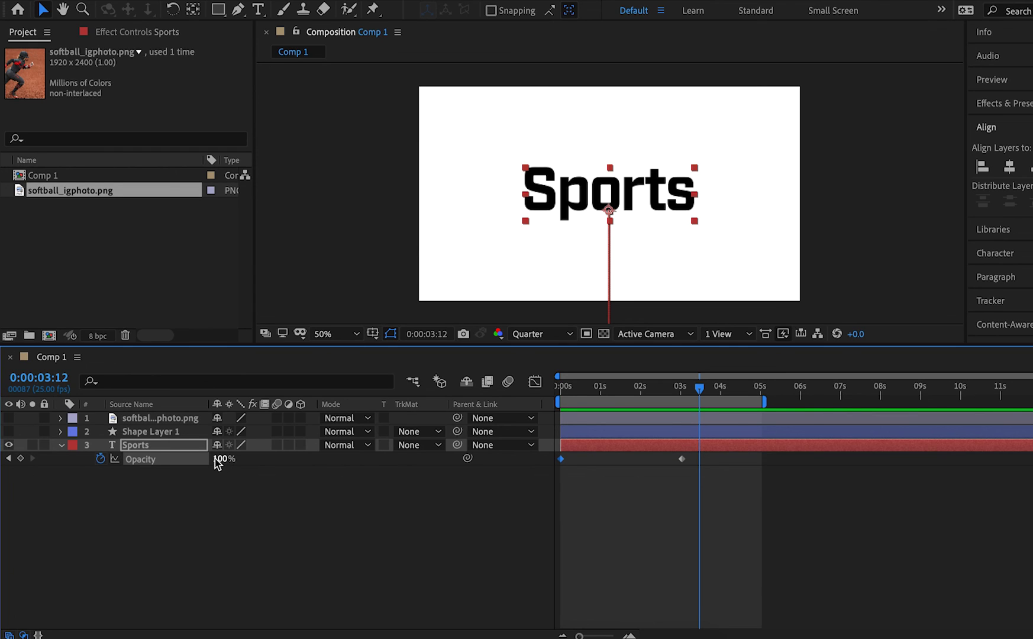
{"action": "key", "text": "shift+p"}
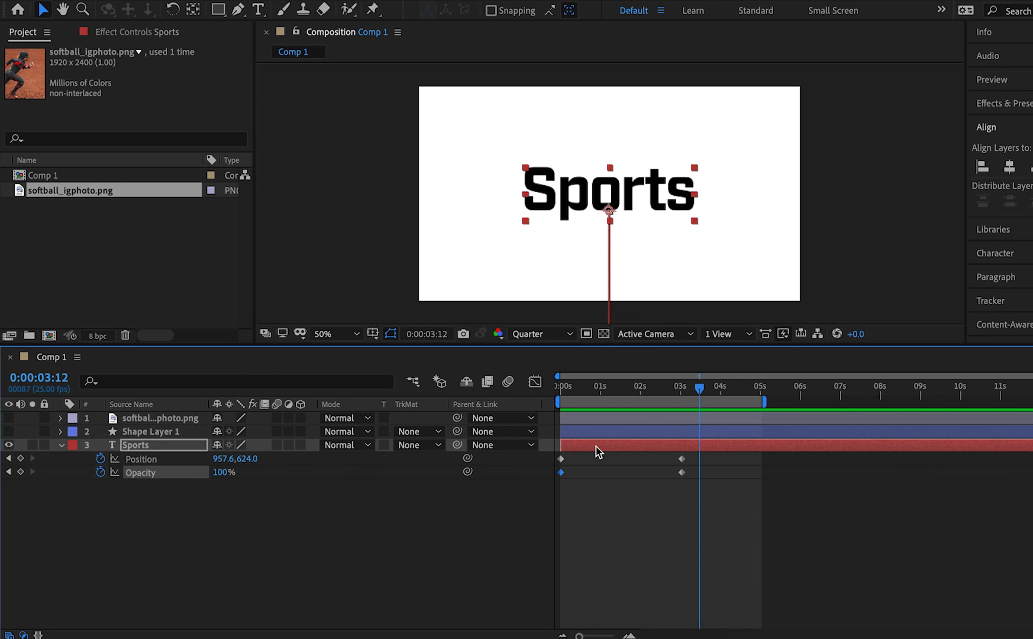
{"action": "left_click_drag", "start_coordinate": [685, 484], "coordinate": [682, 460]}
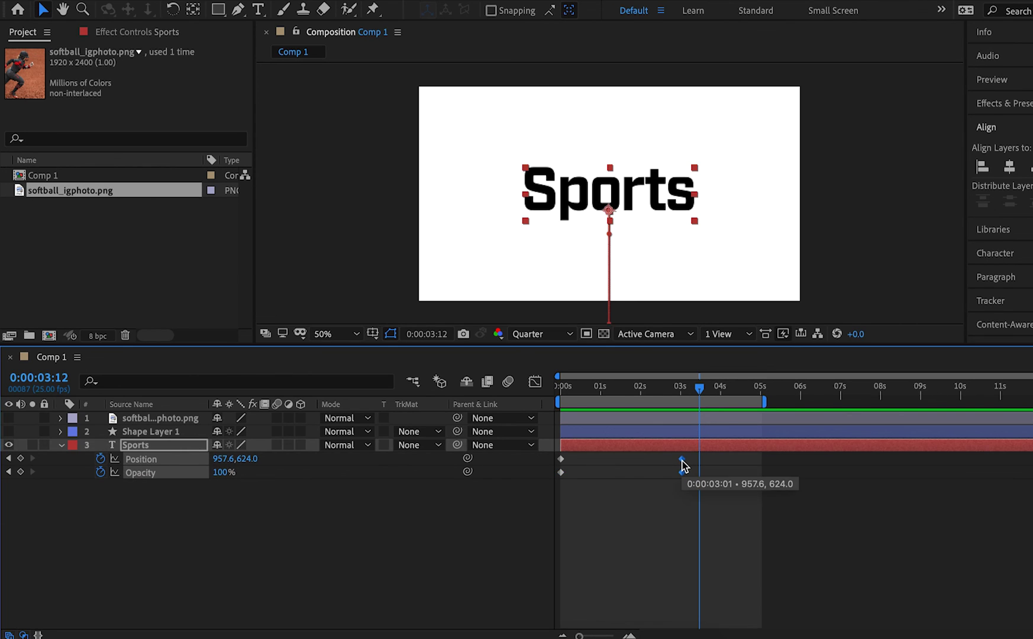
{"action": "left_click_drag", "start_coordinate": [682, 465], "coordinate": [599, 469]}
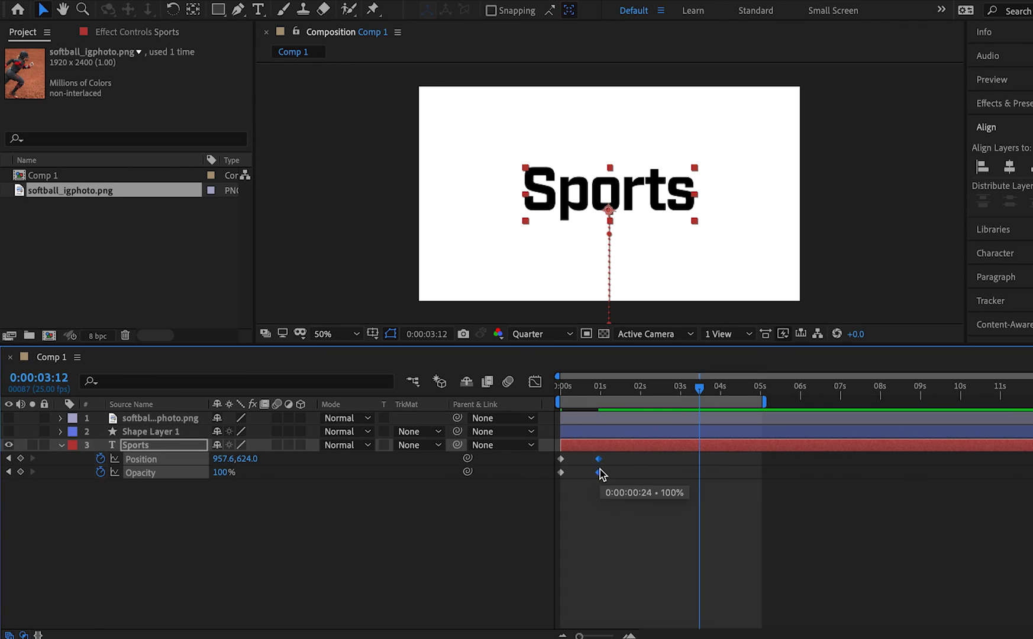
{"action": "left_click", "coordinate": [599, 388]}
{"action": "left_click_drag", "start_coordinate": [599, 388], "coordinate": [534, 396]}
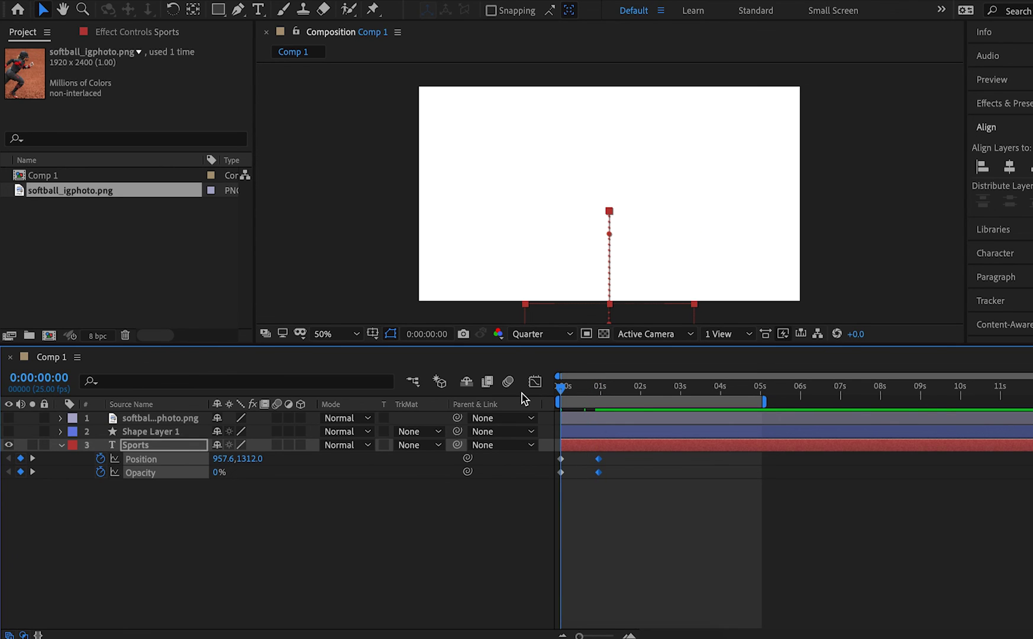
{"action": "key", "text": "space"}
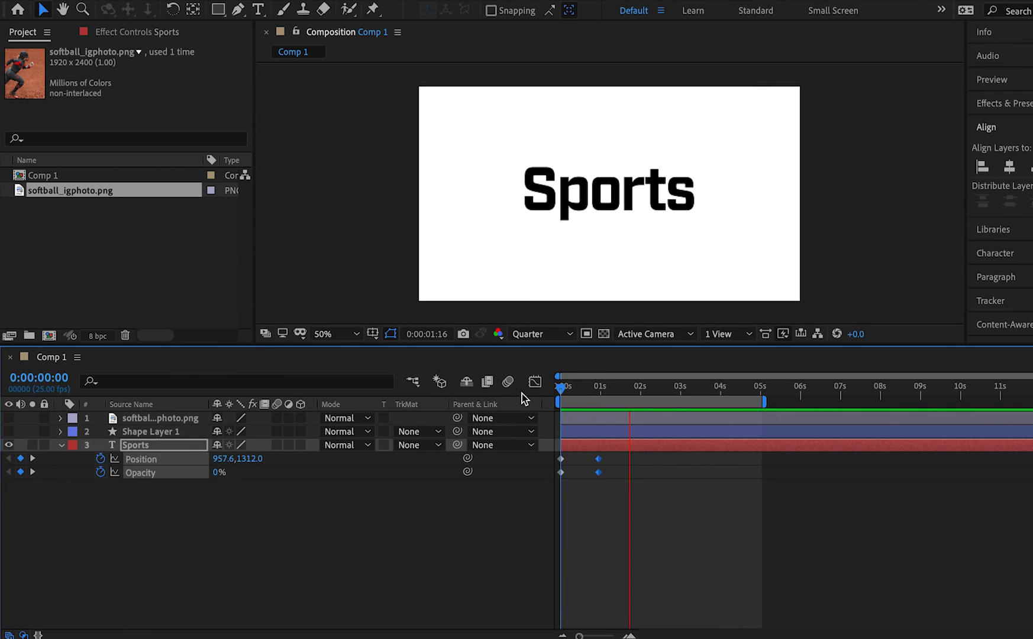
{"action": "key", "text": "space"}
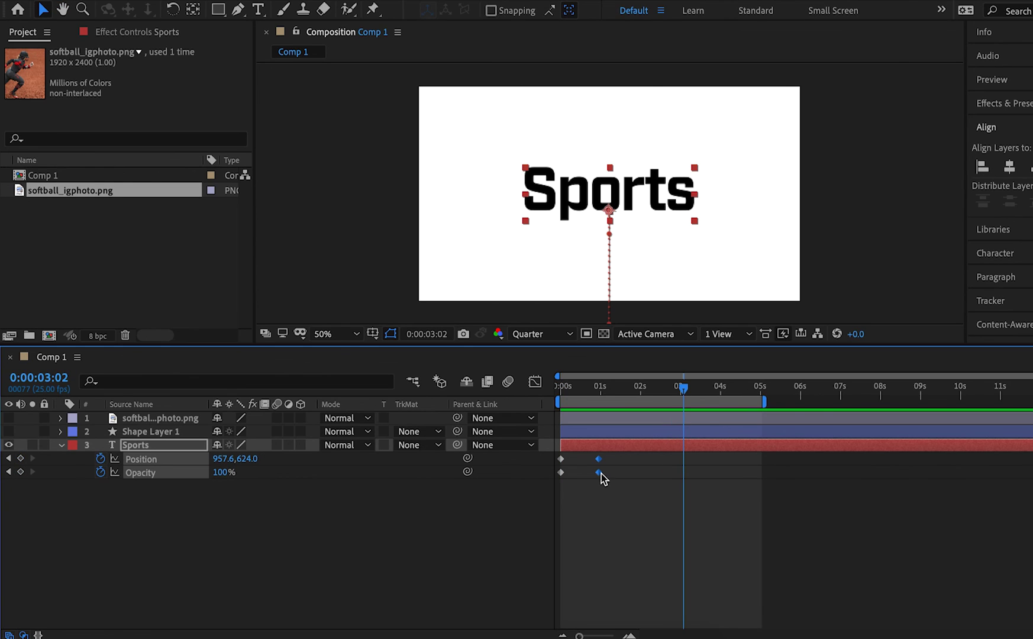
Shift both end keyframes earlier to 0:00:00:24 and preview the quicker rise and fade
{"action": "left_click_drag", "start_coordinate": [599, 471], "coordinate": [579, 467]}
{"action": "left_click_drag", "start_coordinate": [568, 384], "coordinate": [550, 390]}
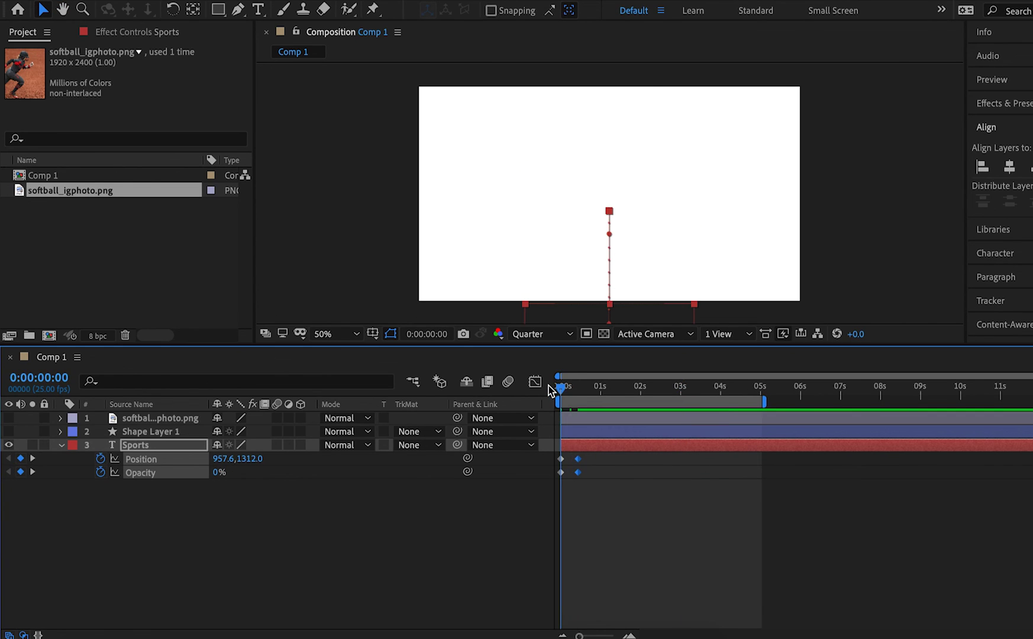
{"action": "key", "text": "space"}
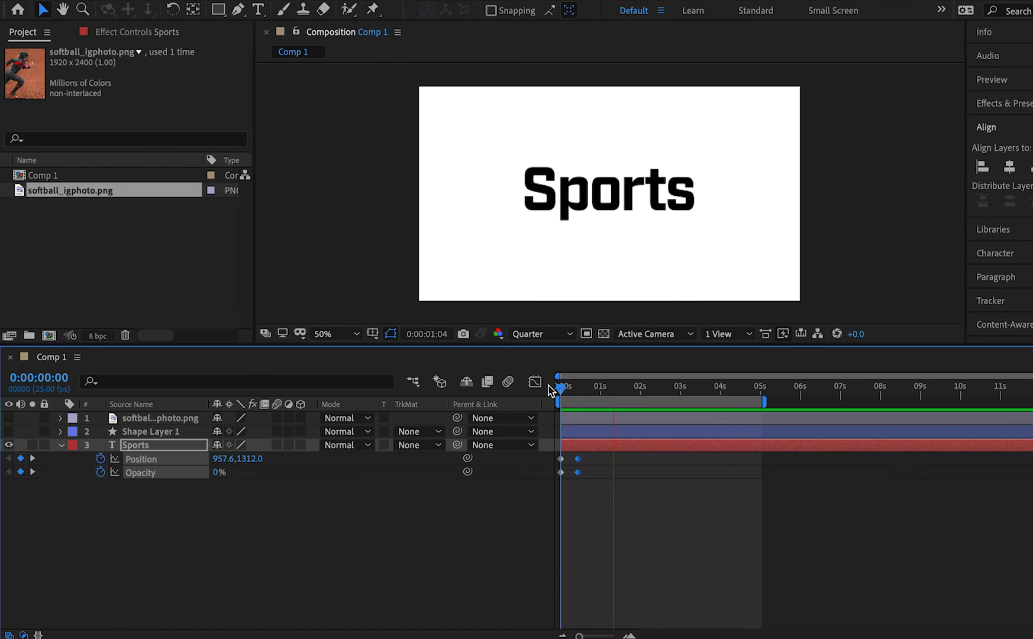
{"action": "key", "text": "space"}
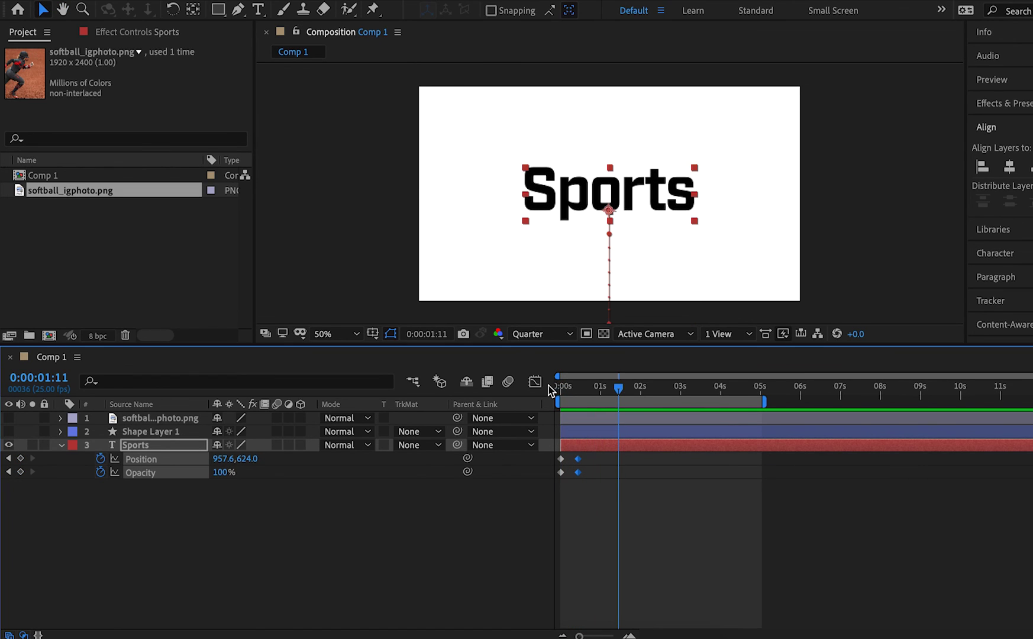
{"action": "left_click", "coordinate": [561, 388]}
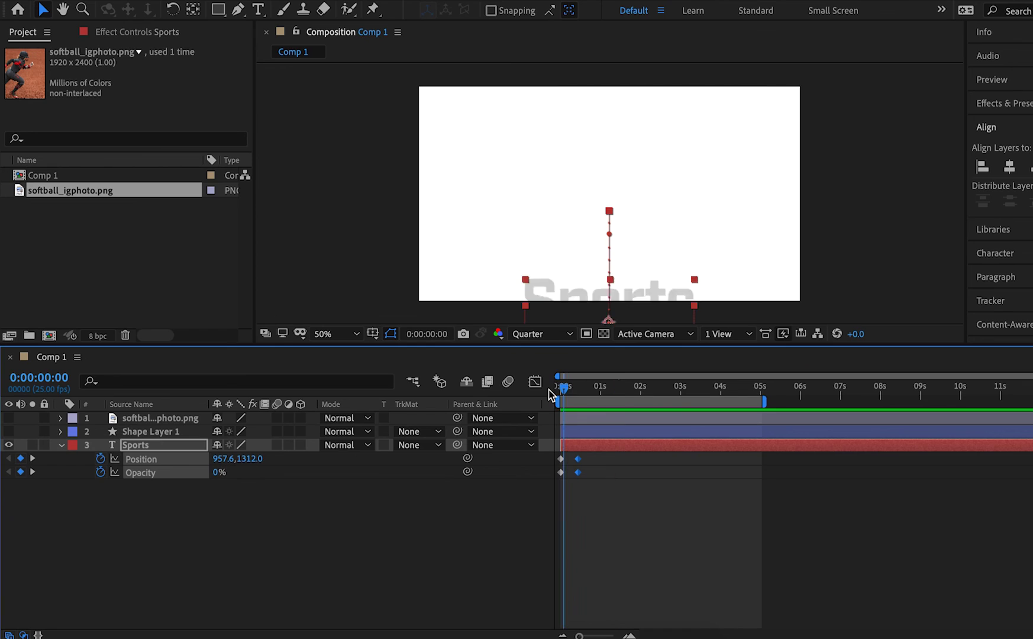
{"action": "key", "text": "space"}
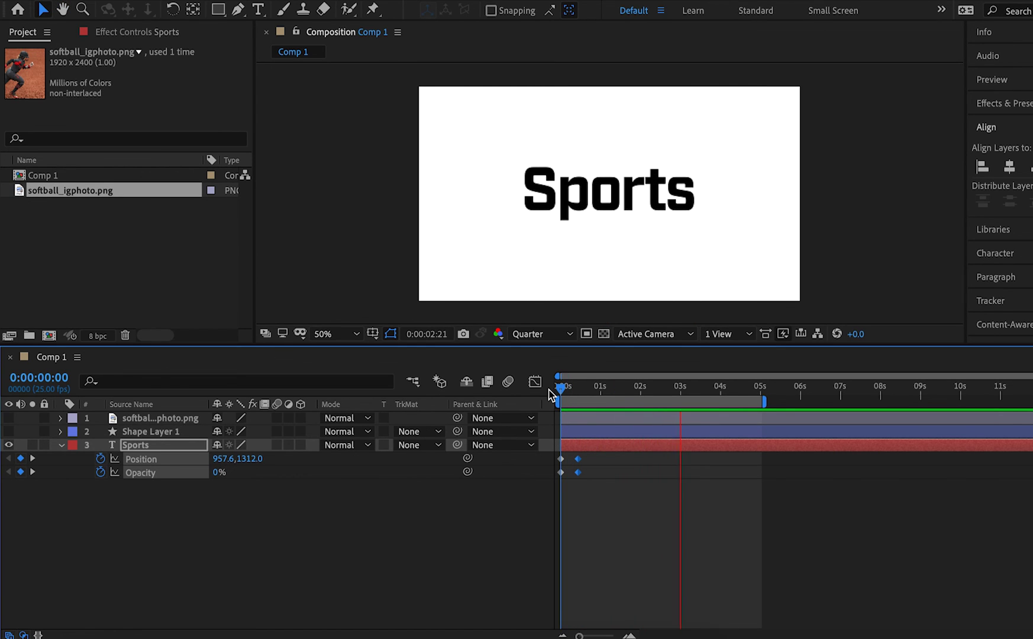
{"action": "key", "text": "space"}
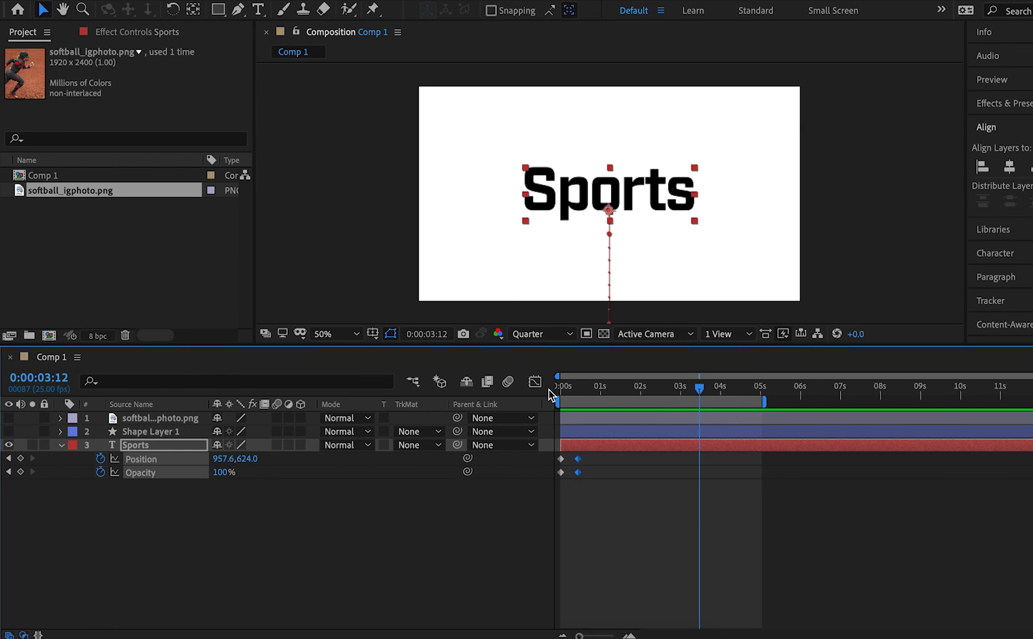